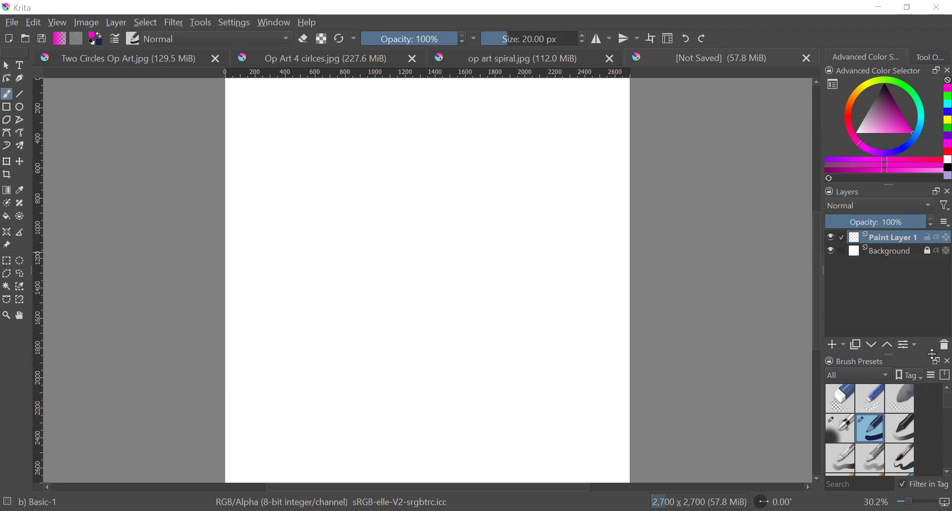
Add a vector layer above Paint Layer 1 and choose black as the foreground color
click(844, 345)
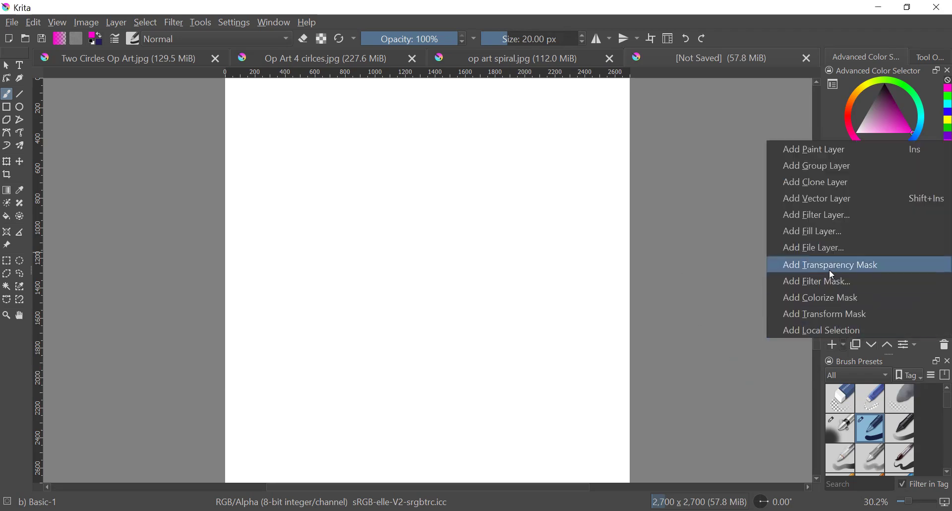
click(842, 201)
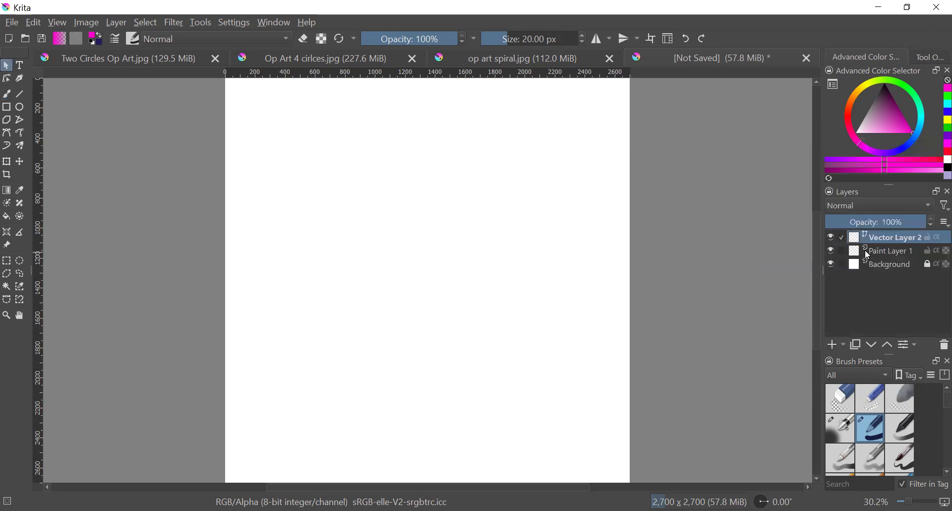
click(947, 167)
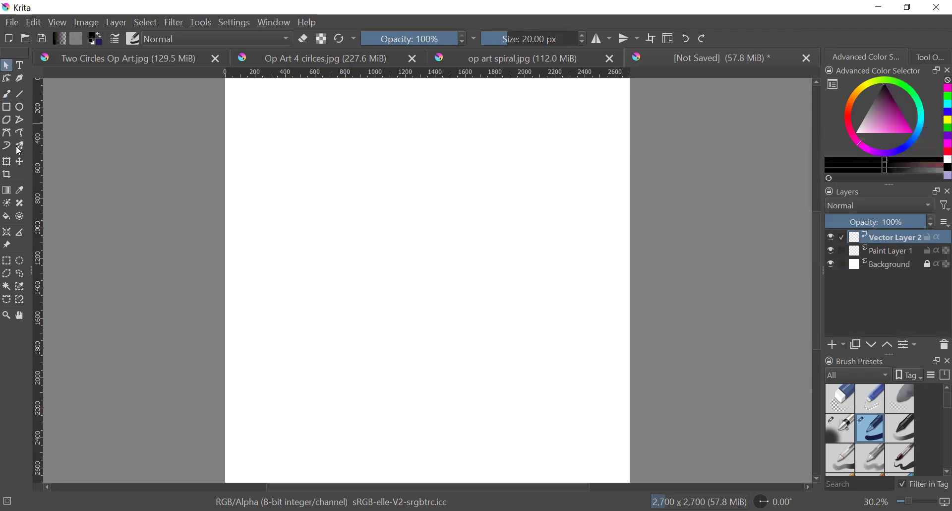
Draw a black foreground-filled circle about 2,100 px wide near the center of the canvas with the Ellipse tool
click(20, 110)
click(936, 61)
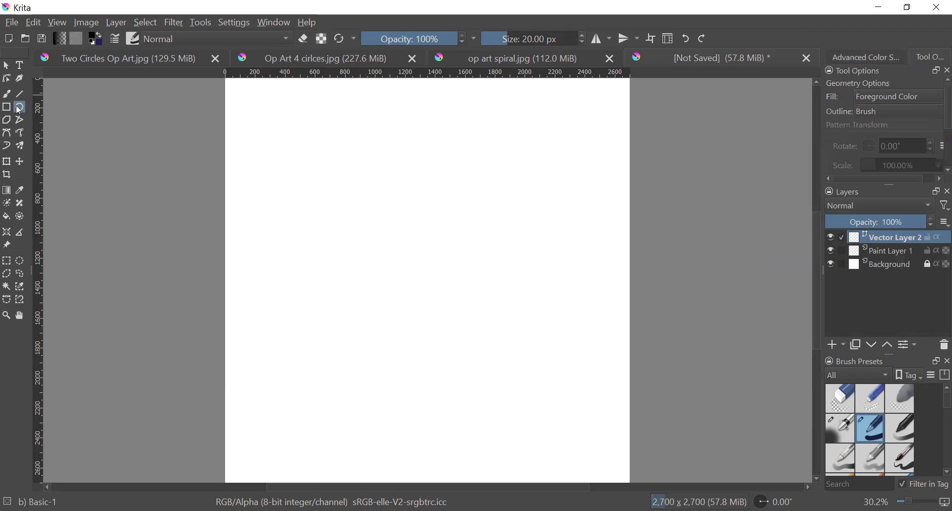
click(858, 61)
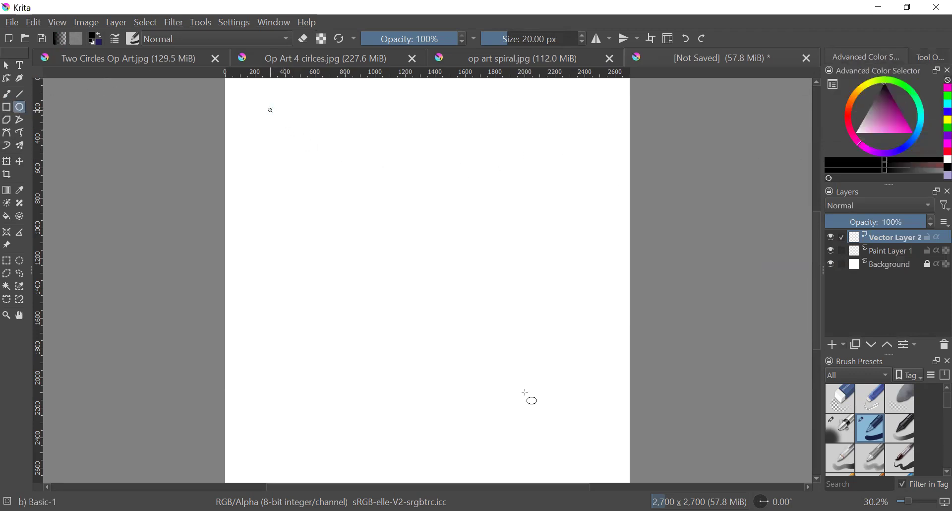
drag(527, 396, 571, 421)
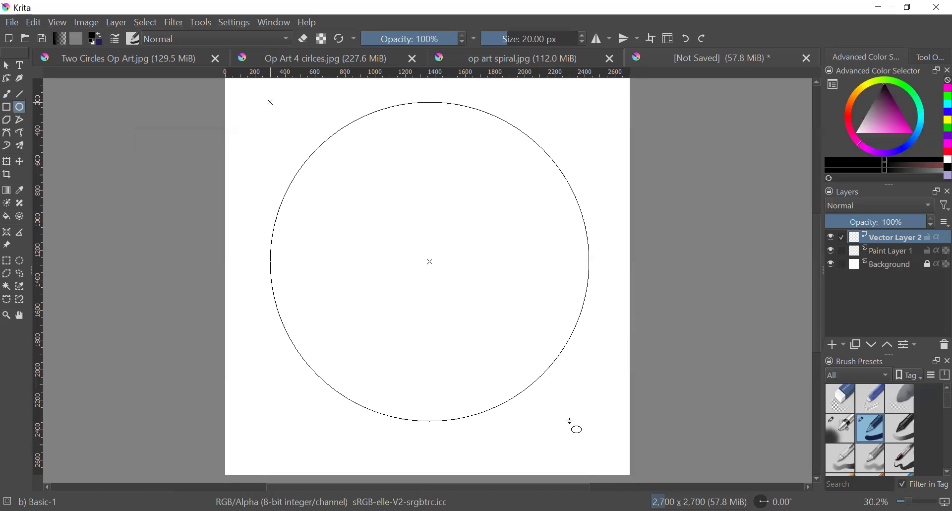
mouse_move(570, 421)
mouse_down()
mouse_move(583, 434)
mouse_move(570, 418)
mouse_up()
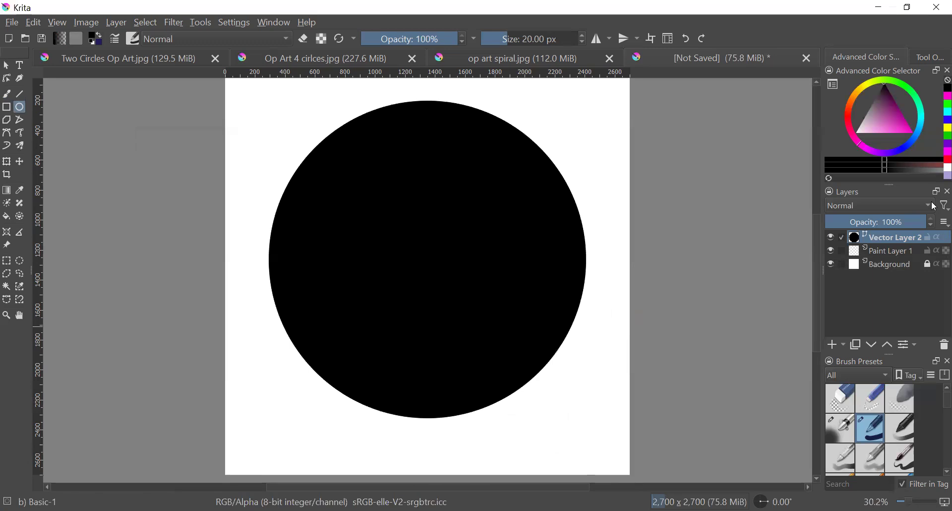
Draw a white circle about 1,600 px wide inside the black circle and raise it to leave a thin black rim on its right
click(947, 167)
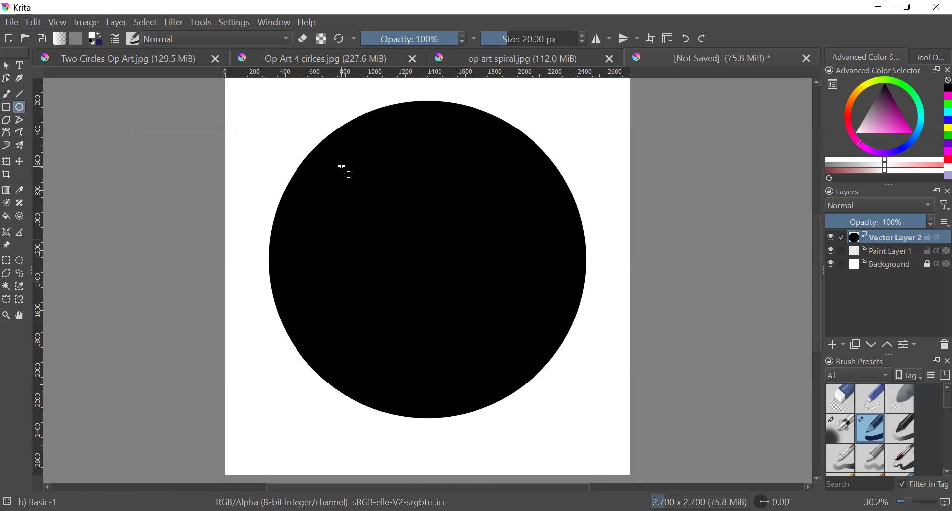
drag(342, 166, 571, 401)
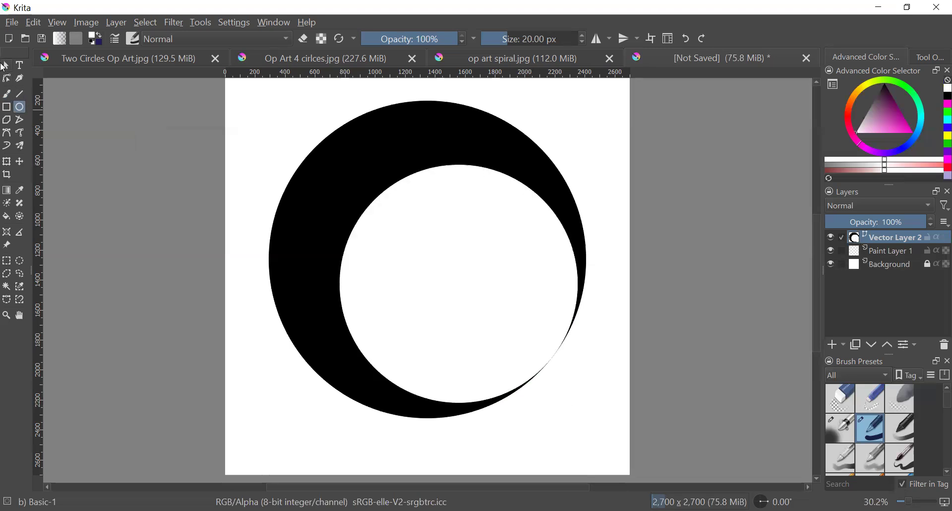
click(6, 65)
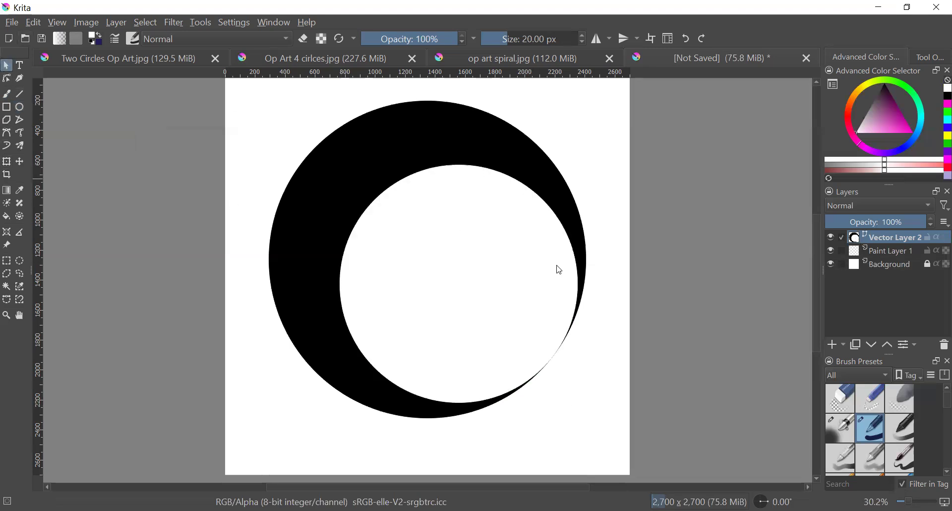
drag(494, 293, 493, 266)
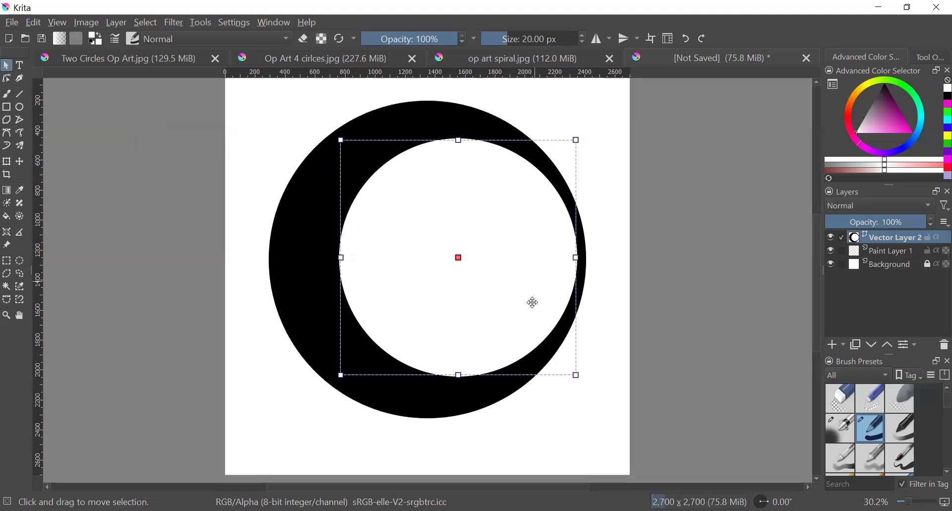
Draw a black circle about 1,040 px wide over the lower-right part of the white circle
click(22, 103)
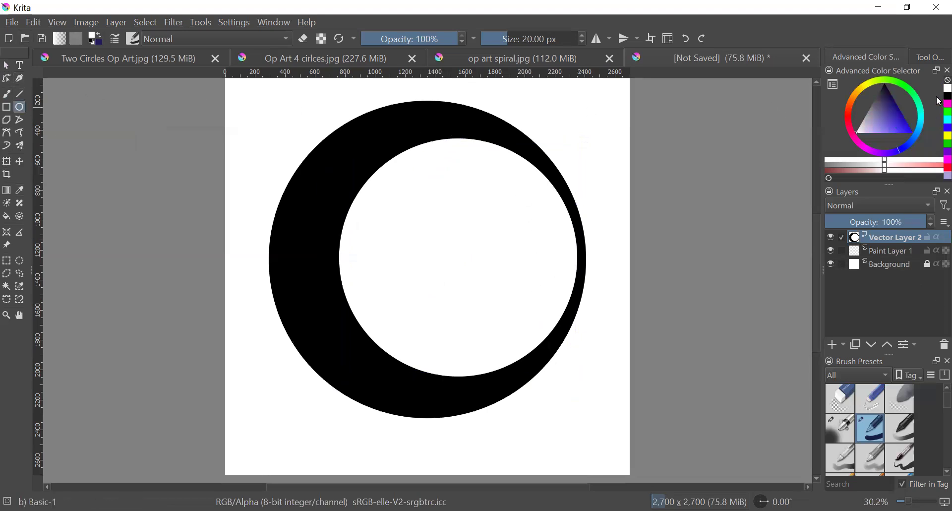
key(d)
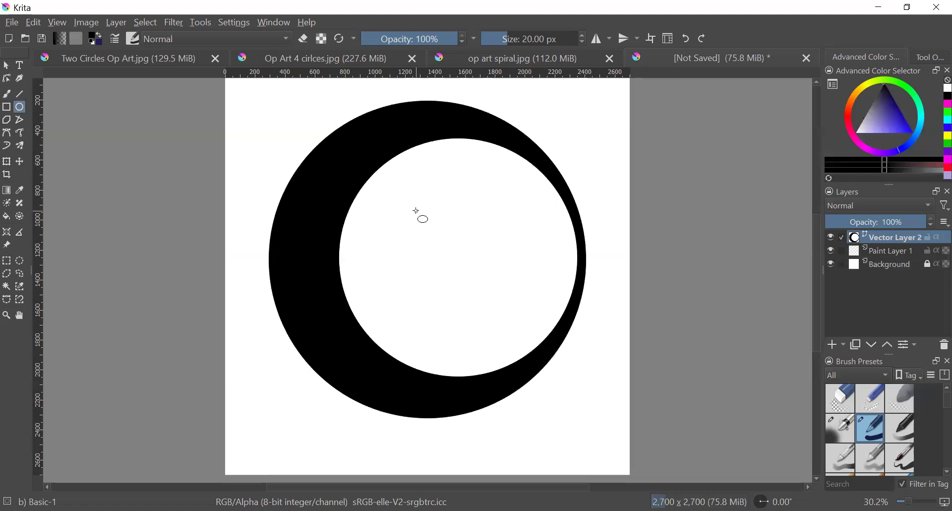
drag(417, 211, 548, 364)
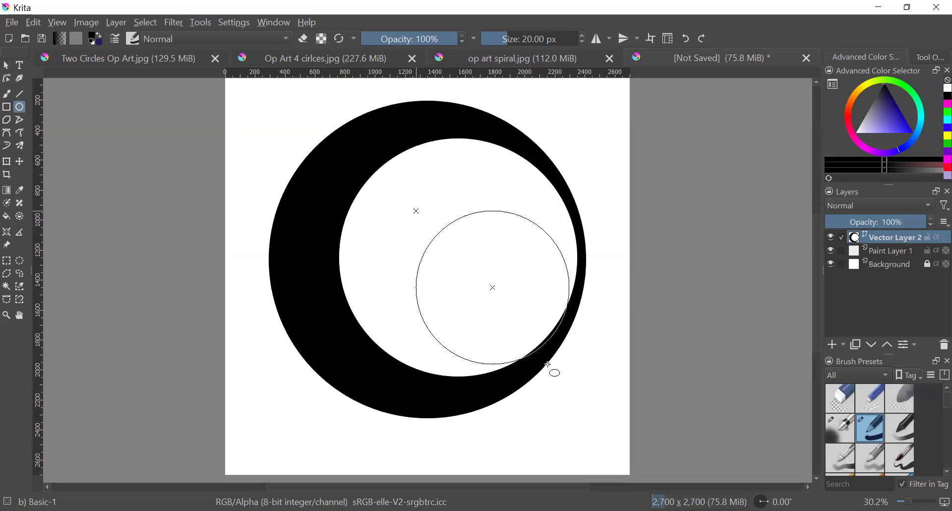
Shift the white circle slightly down and left, and move the smaller black circle inside it, close to its lower edge
click(6, 66)
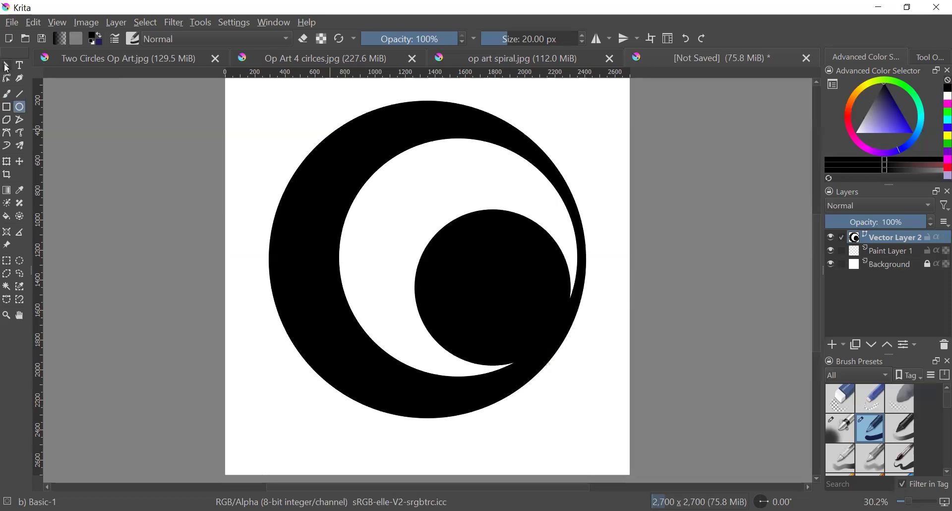
click(494, 278)
drag(491, 277, 456, 269)
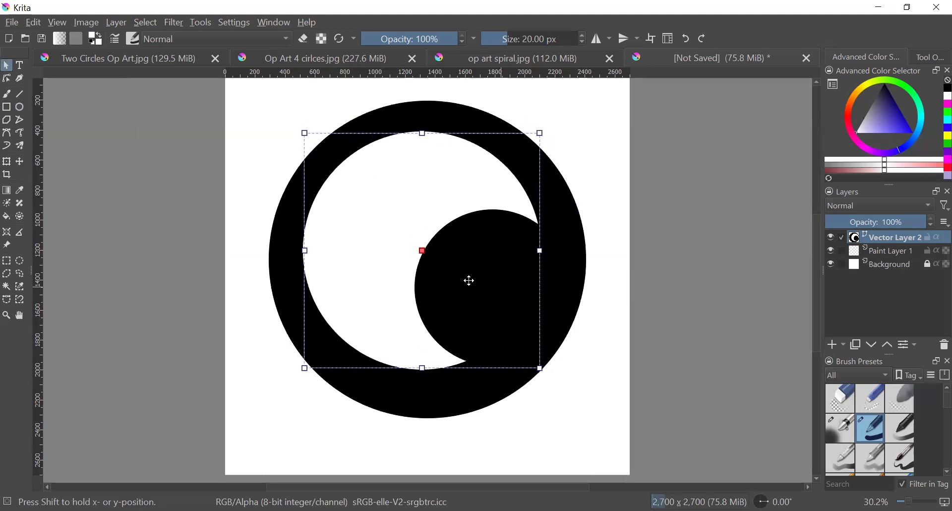
drag(469, 186, 484, 194)
click(570, 413)
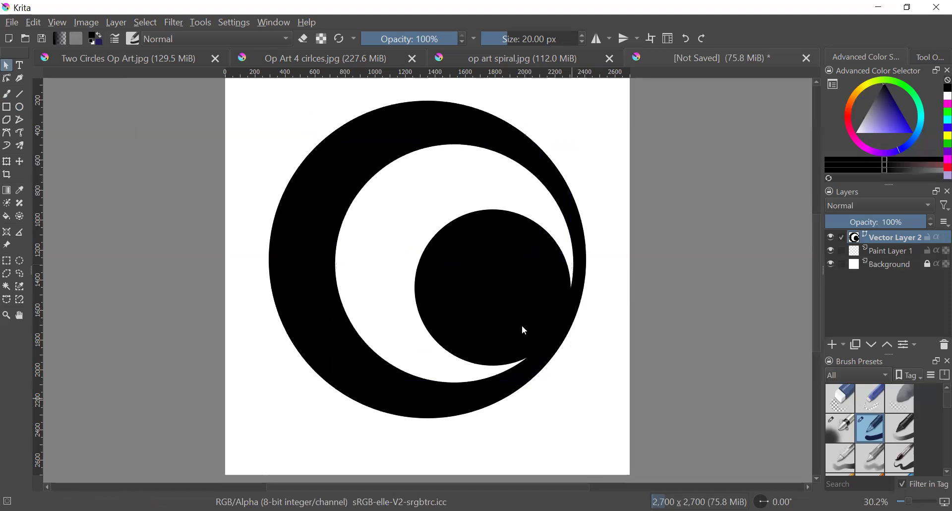
click(466, 275)
drag(480, 266, 446, 277)
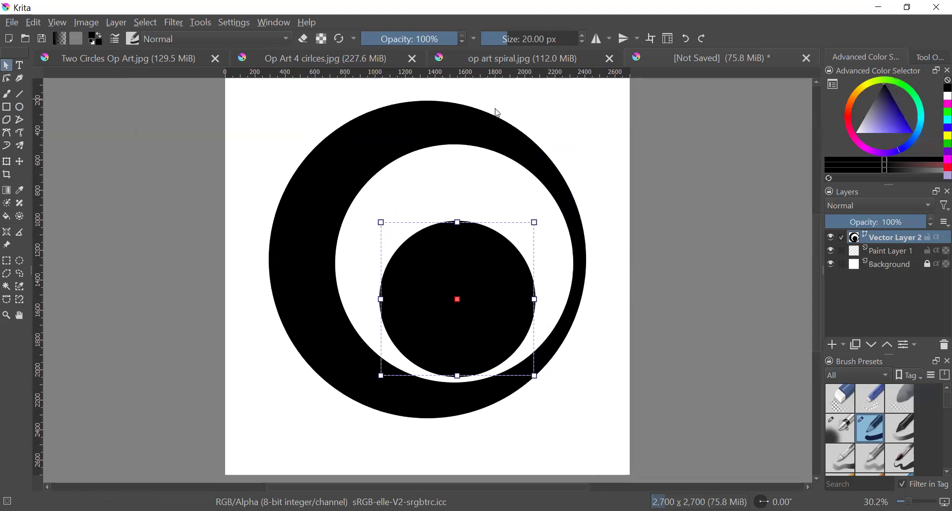
Draw a white circle about 580 px wide inside the smaller black circle
click(20, 107)
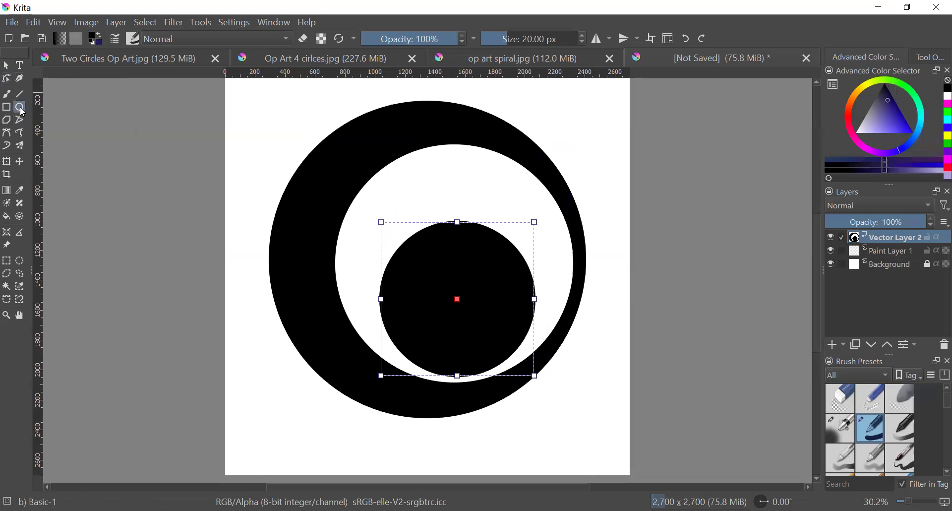
click(947, 96)
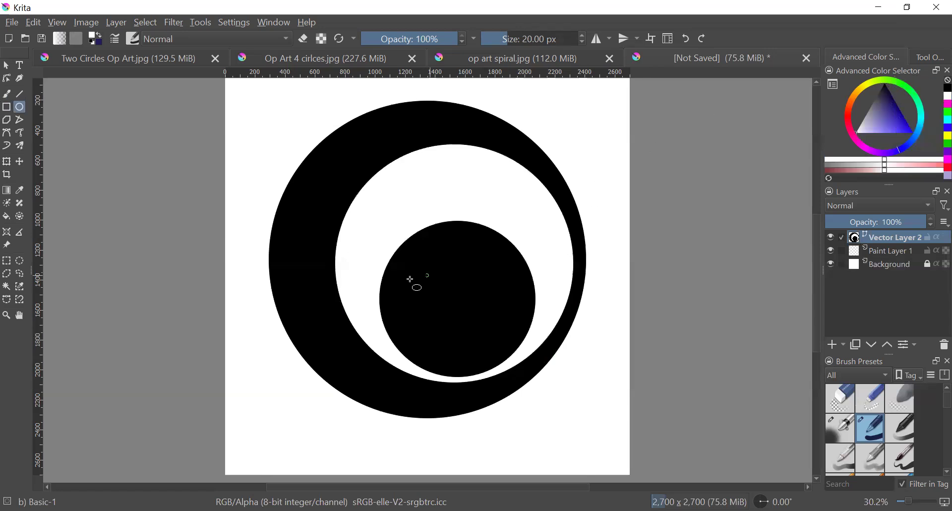
drag(408, 273, 519, 361)
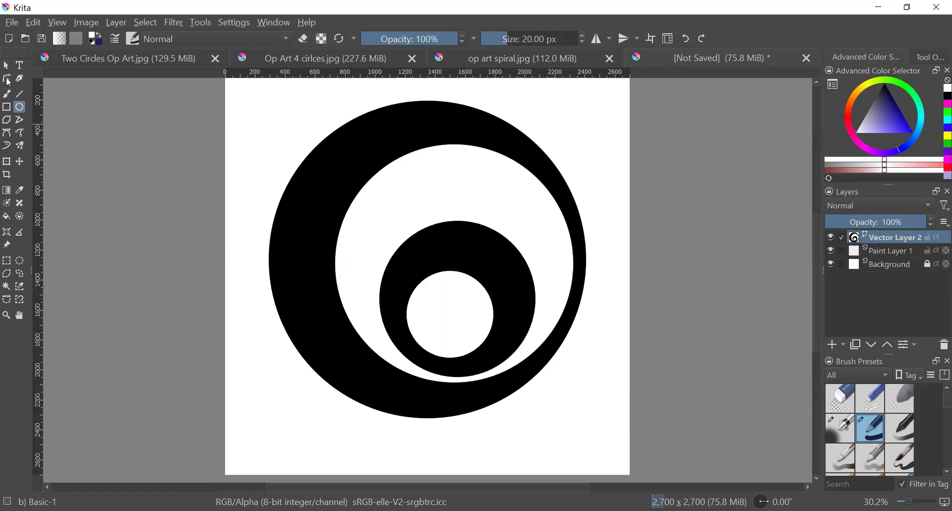
Move the small white circle up and left, close to the left edge of the black circle around it
click(8, 66)
click(452, 318)
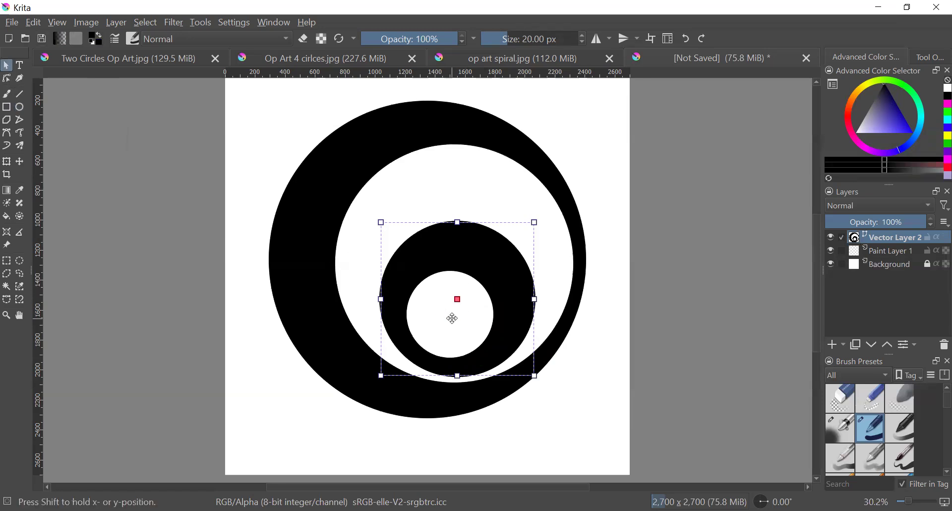
click(587, 383)
click(467, 326)
drag(466, 325, 448, 308)
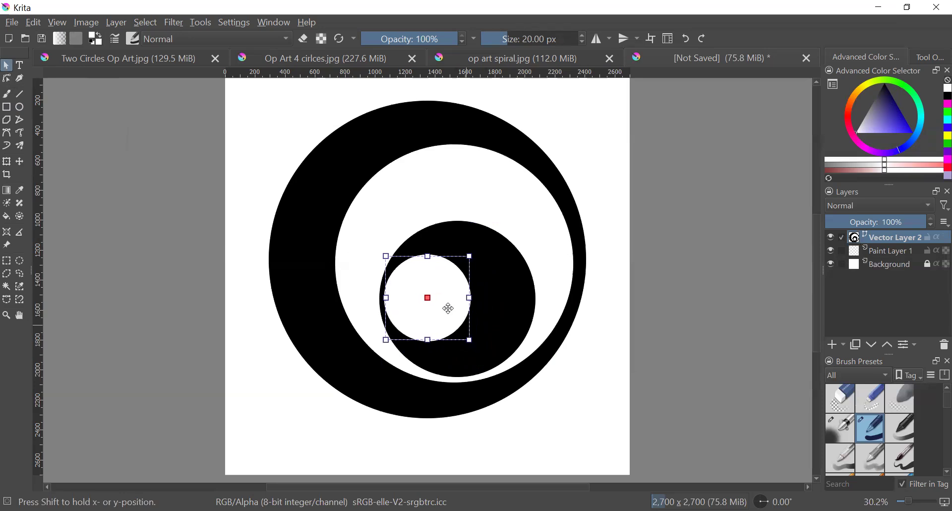
click(720, 381)
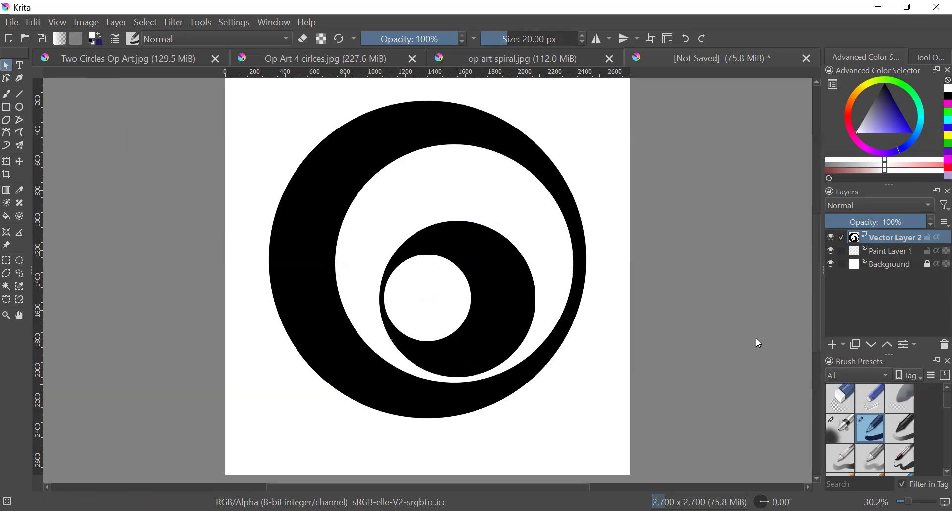
Draw a black circle about 340 px wide in the small white circle and place it against the white circle's upper edge
click(946, 95)
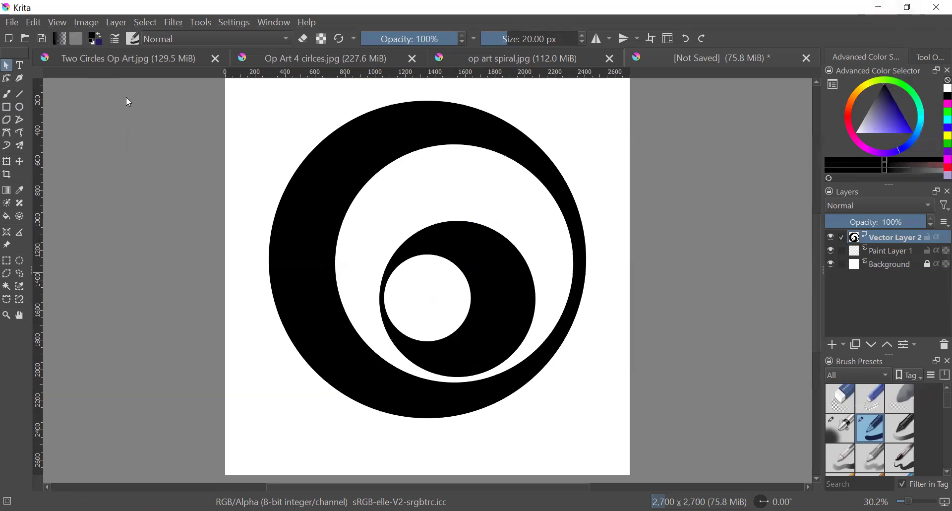
click(19, 106)
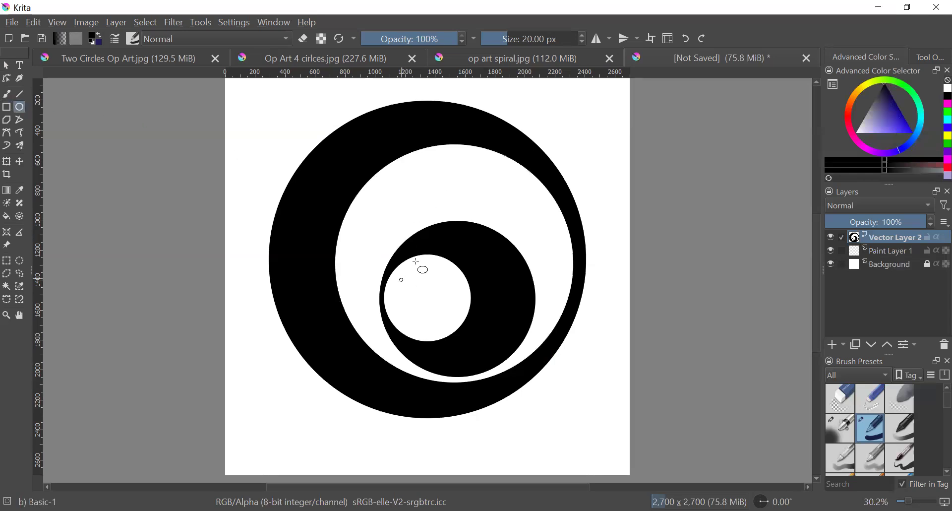
drag(411, 267, 454, 313)
click(7, 65)
click(435, 281)
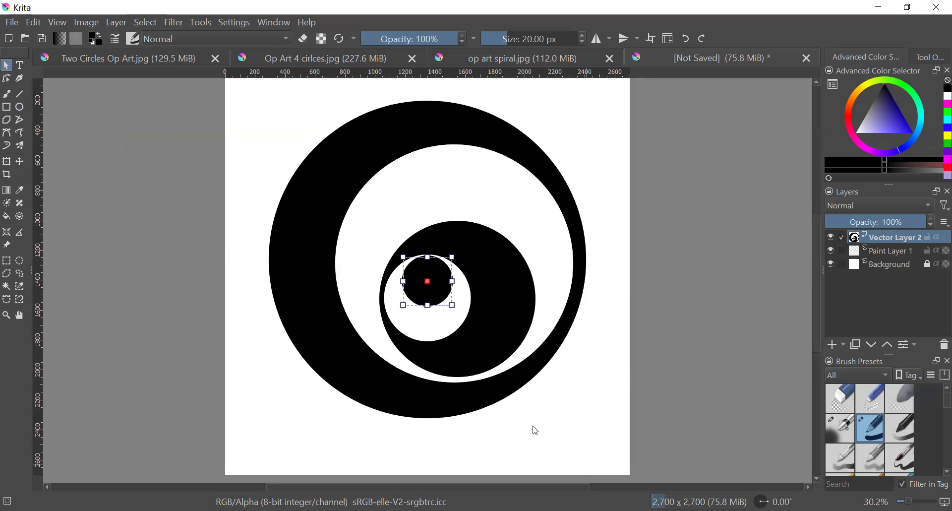
click(653, 404)
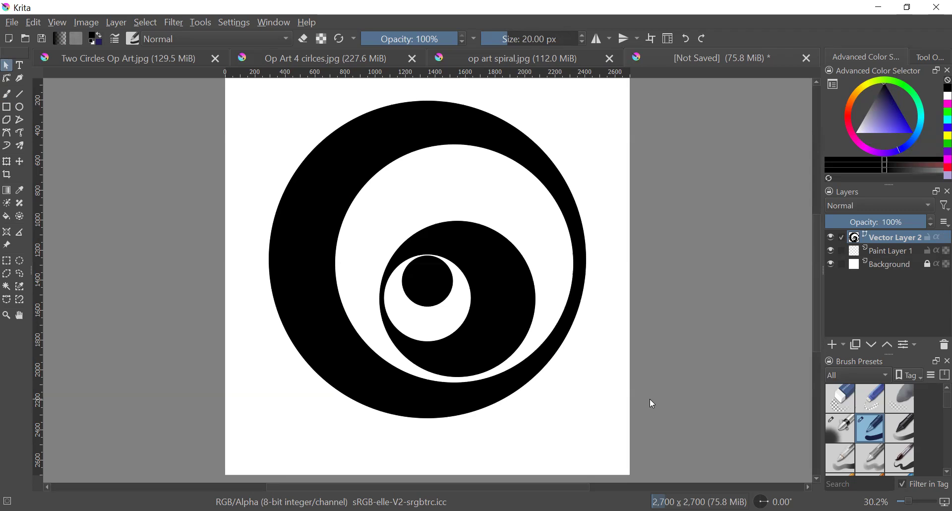
Set the Ellipse tool's fill to Not Filled and add another vector layer above the layer with the filled circles
click(932, 57)
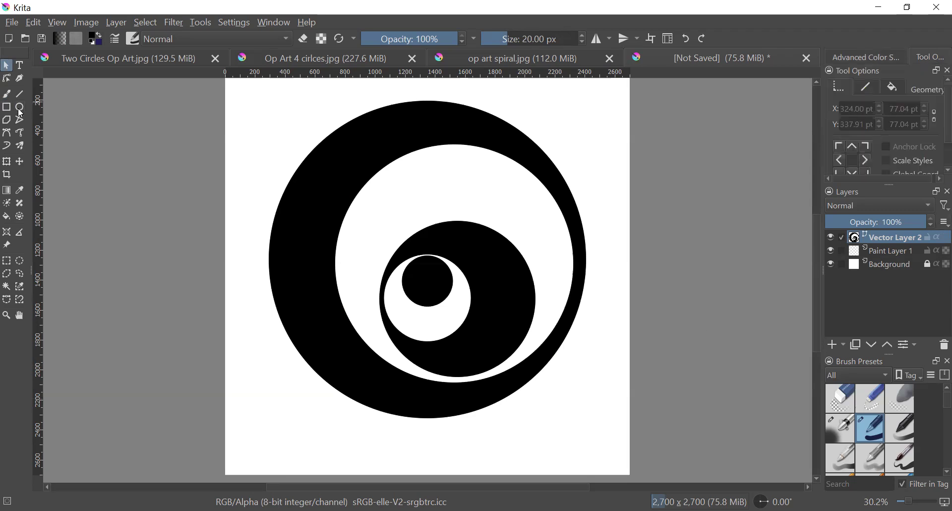
click(20, 110)
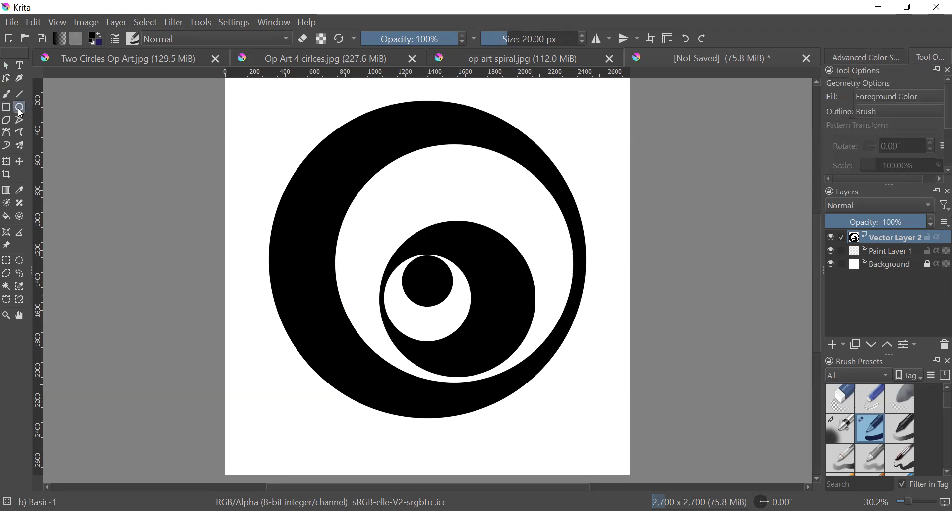
click(921, 93)
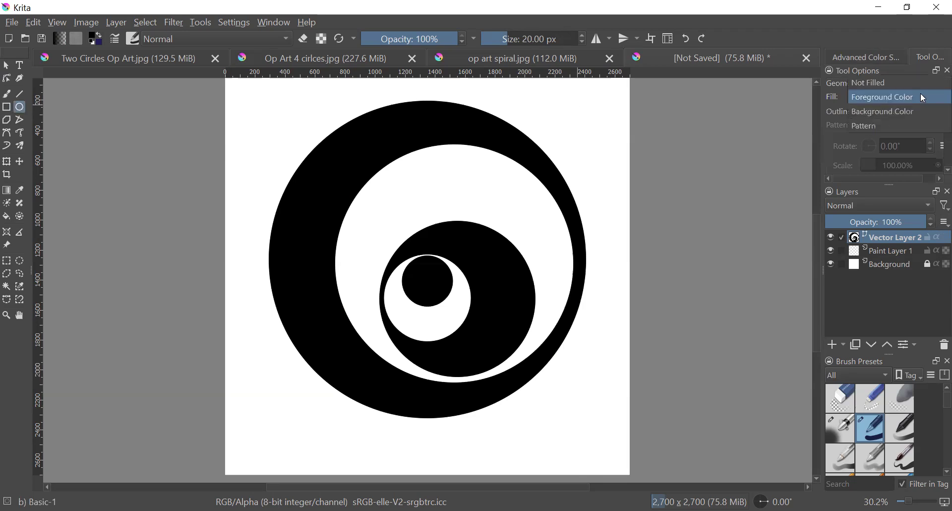
click(873, 82)
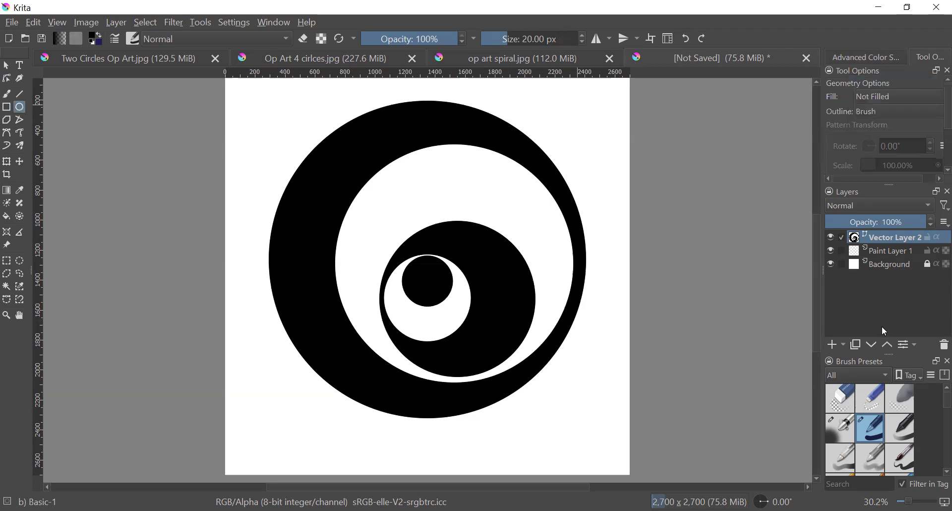
click(880, 60)
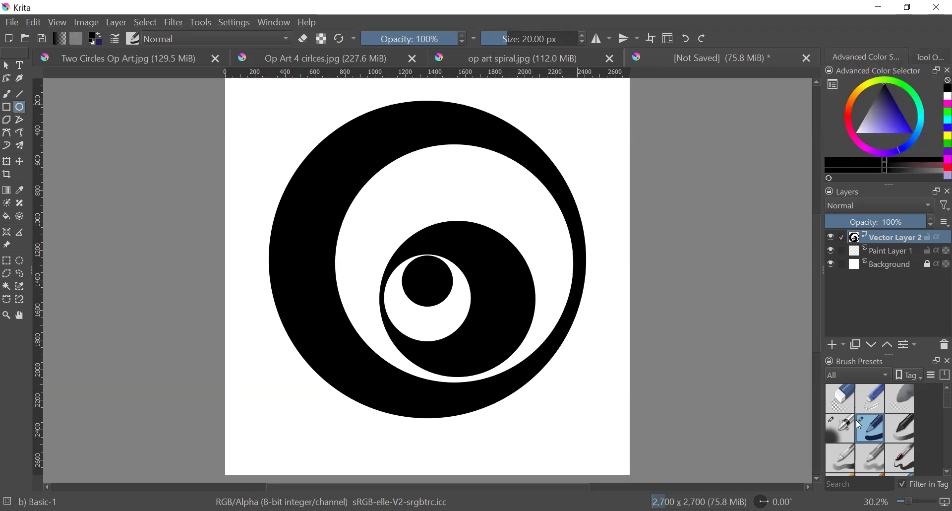
click(840, 346)
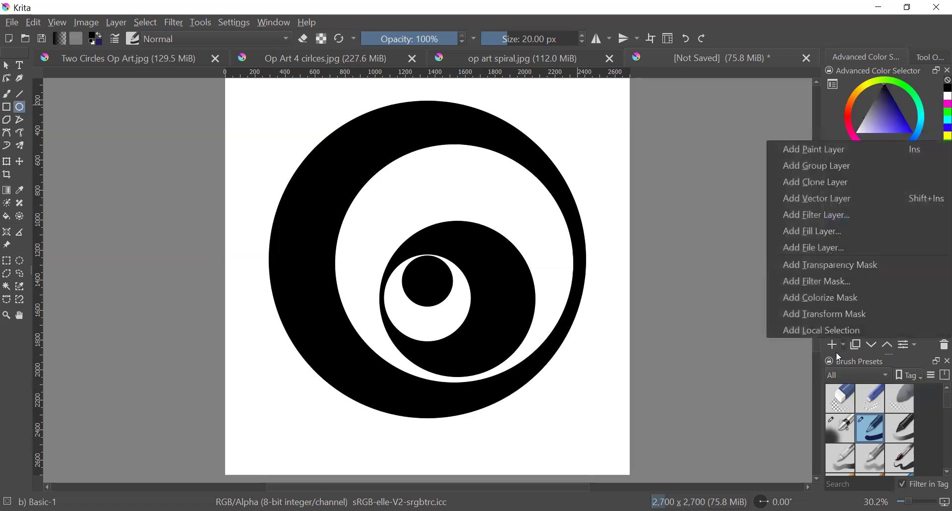
click(837, 204)
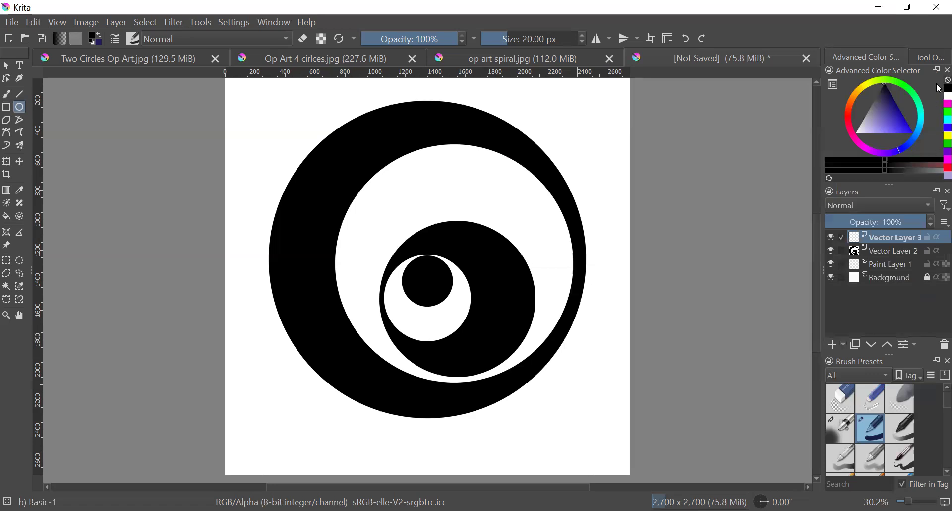
Draw a white outline circle inside the large black circle and enlarge it to about 1,970 px wide, just inside the outer edge
click(947, 95)
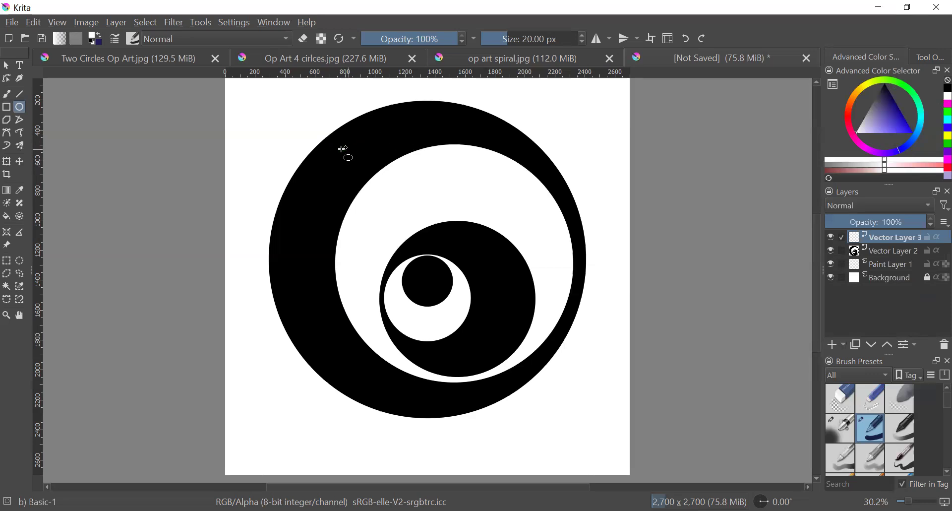
drag(337, 149, 602, 426)
click(12, 65)
click(573, 187)
drag(558, 167, 562, 202)
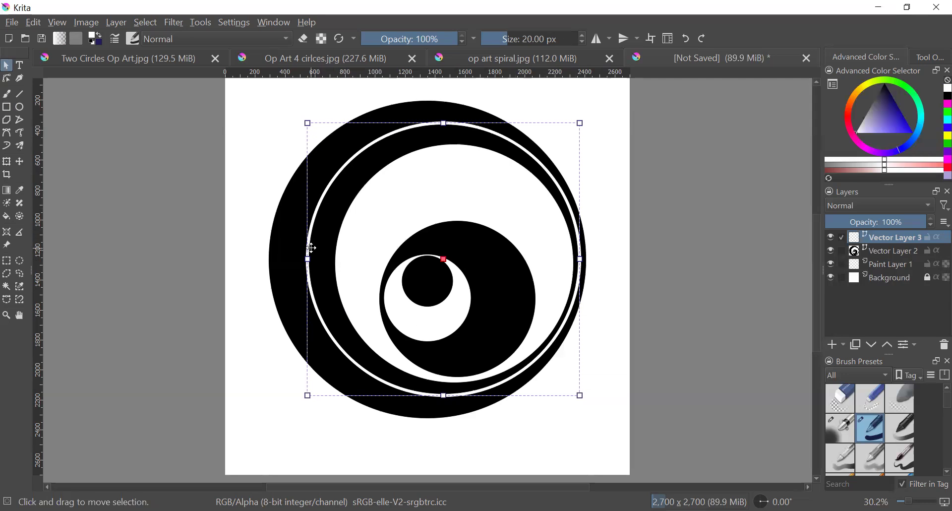
drag(310, 259, 284, 259)
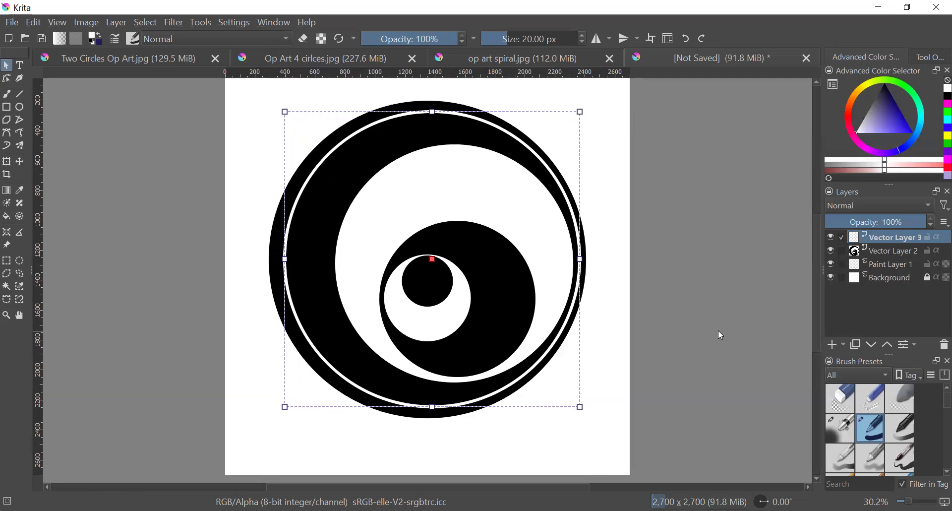
click(783, 201)
Add a second white outline circle, about 1,760 px wide, between the first outline and the large white circle, converging with the first on the right
click(21, 106)
drag(579, 272, 274, 256)
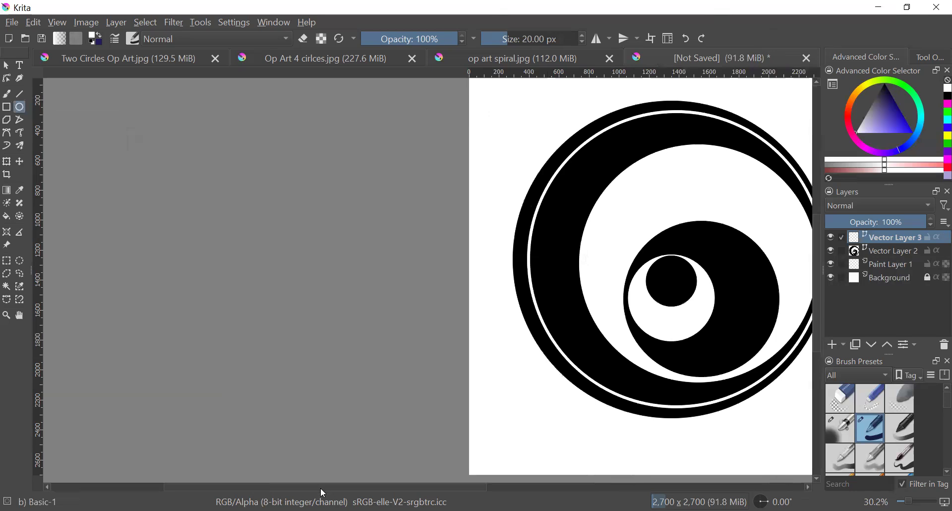
drag(220, 486, 303, 483)
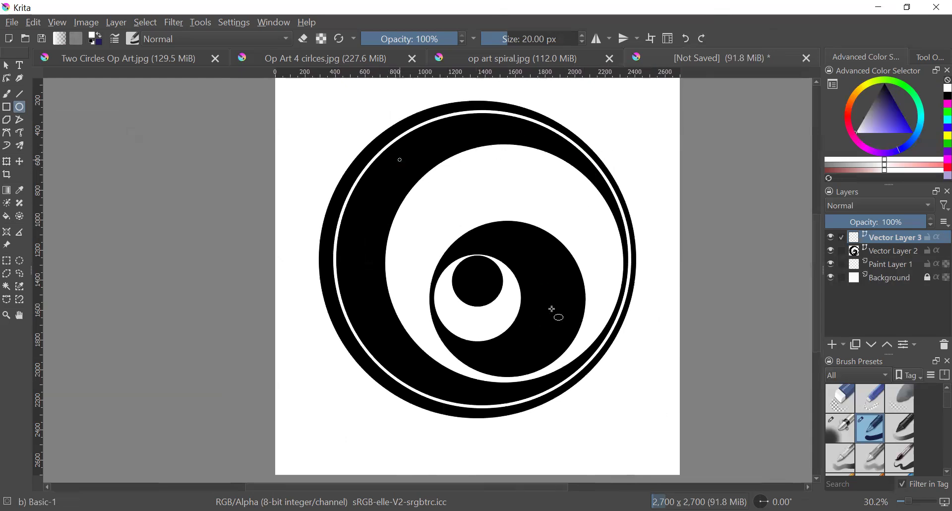
drag(608, 353, 772, 445)
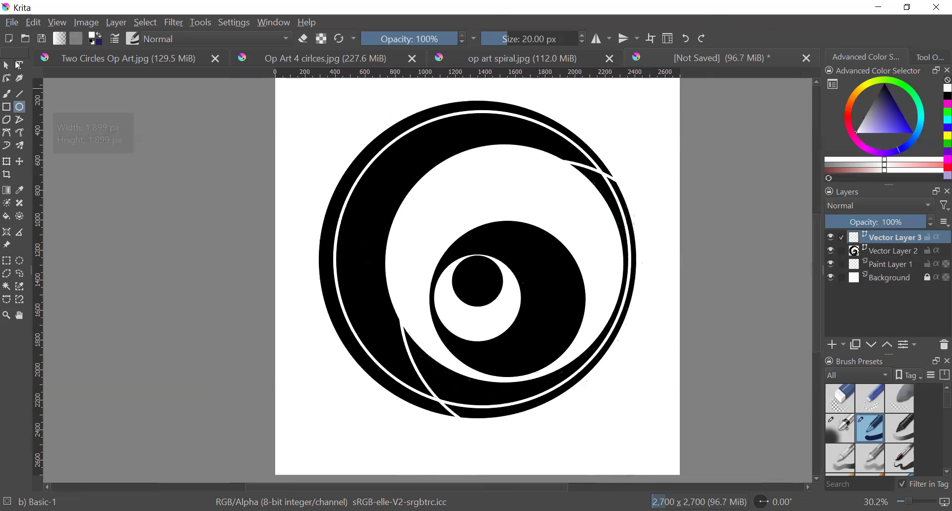
click(7, 66)
click(627, 389)
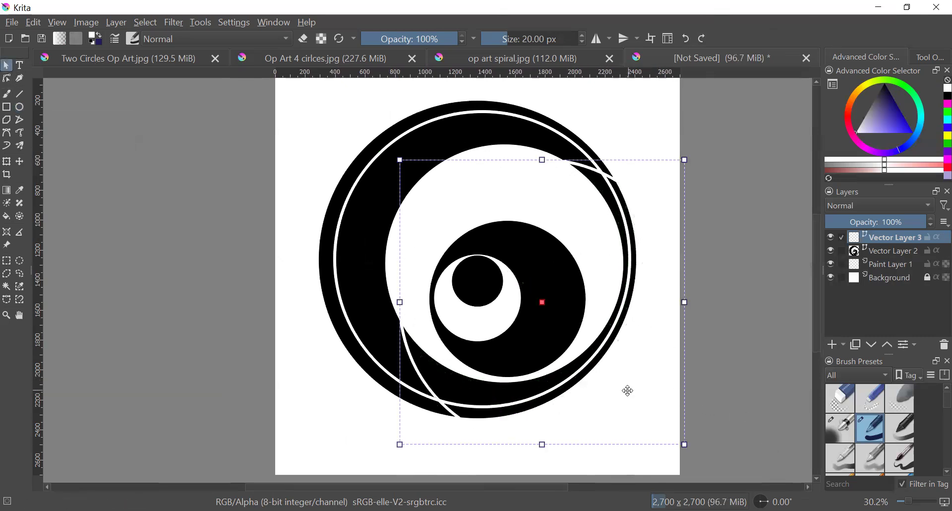
drag(596, 331, 568, 358)
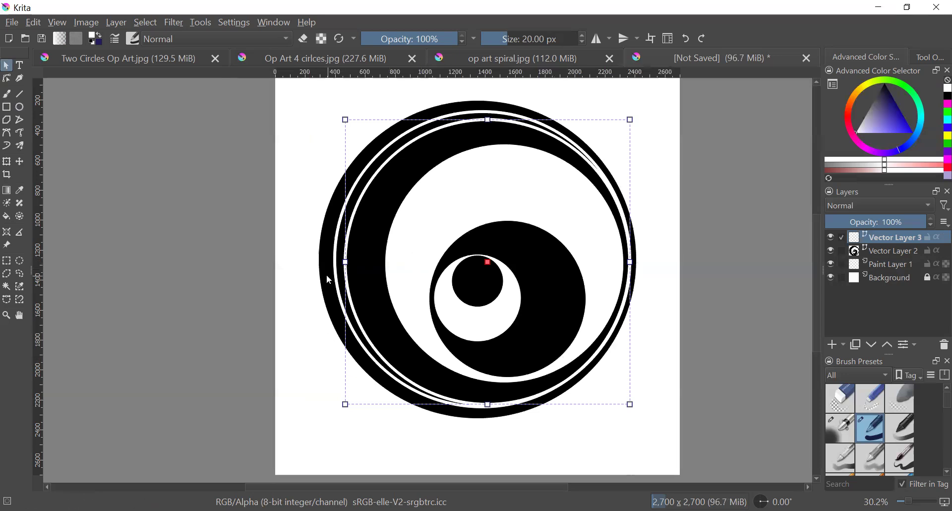
drag(347, 262, 363, 264)
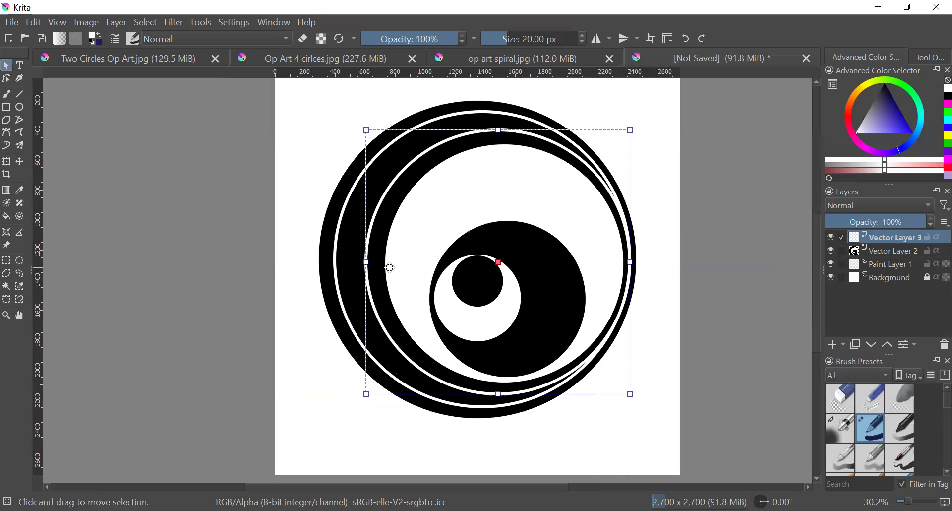
click(660, 399)
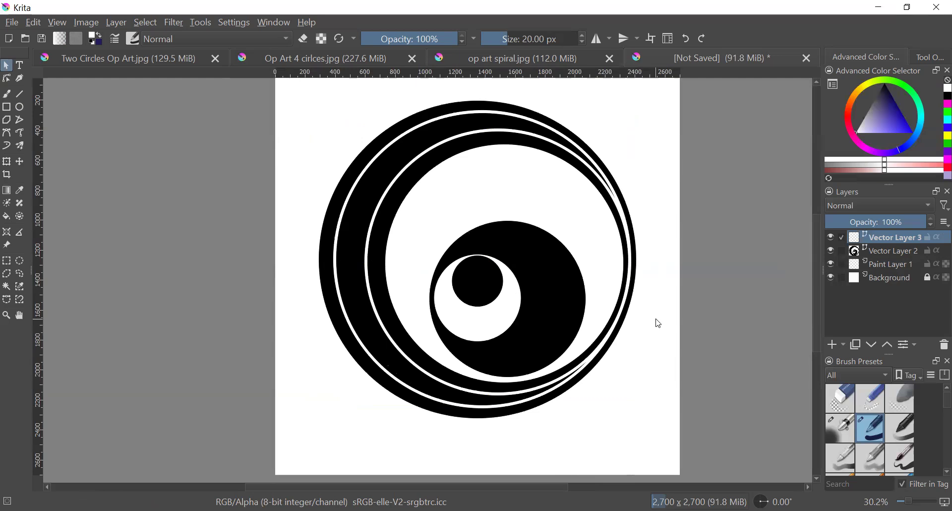
Draw a black outline circle about 1,430 px wide and place it inside the large white circle, close to its lower edge
click(947, 96)
click(20, 107)
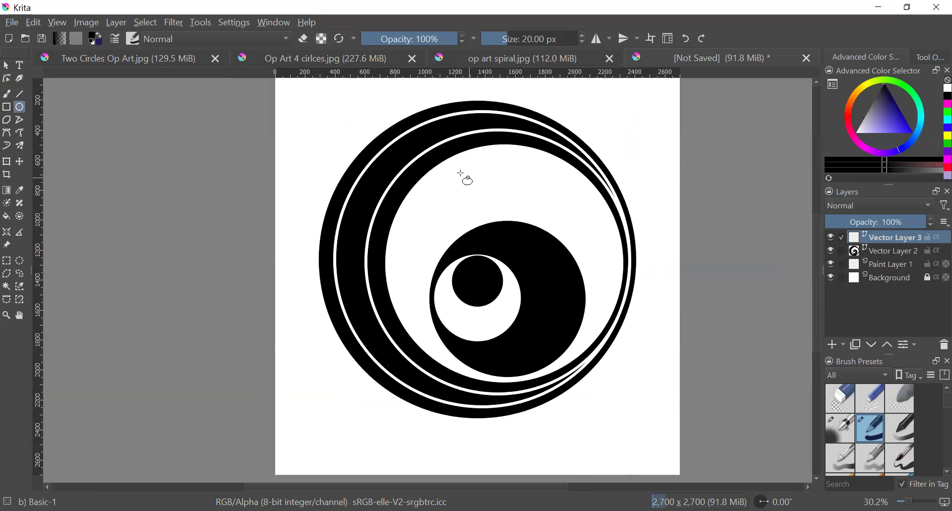
drag(461, 170, 642, 384)
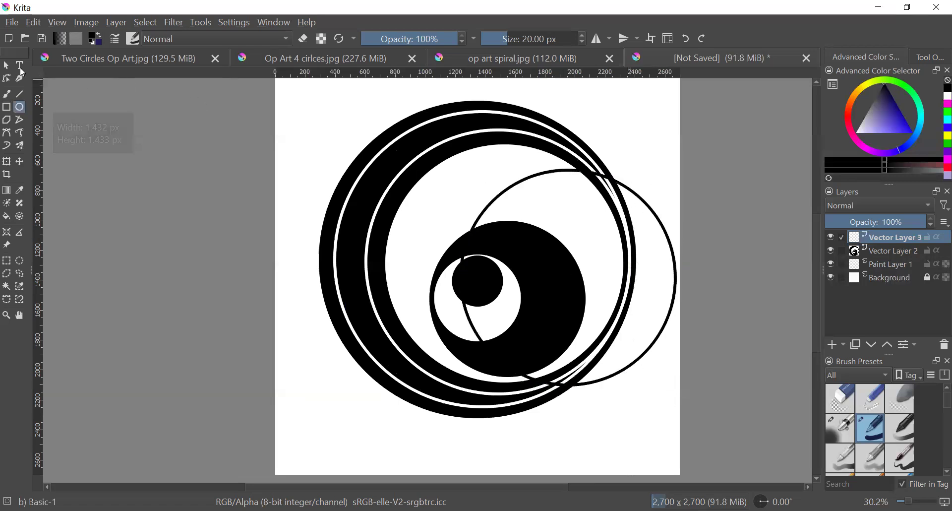
click(6, 66)
drag(649, 197, 582, 200)
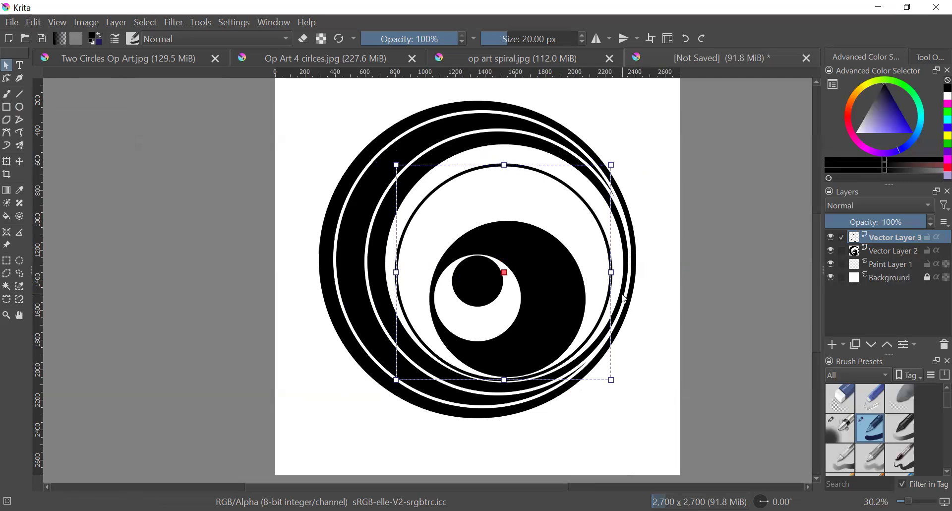
Duplicate the black outline circle, align the copy with the original, and shrink it to about 1,230 px wide from the upper edge
drag(625, 298, 647, 321)
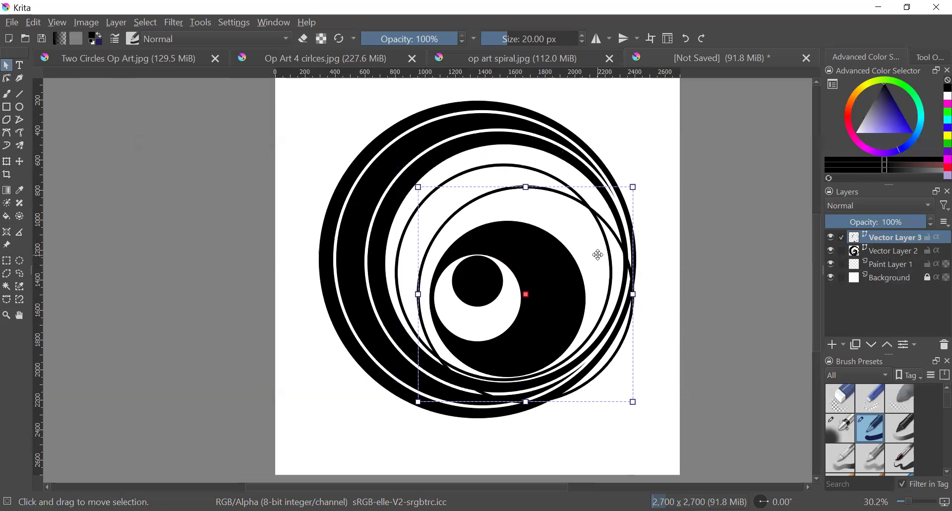
drag(599, 255, 577, 237)
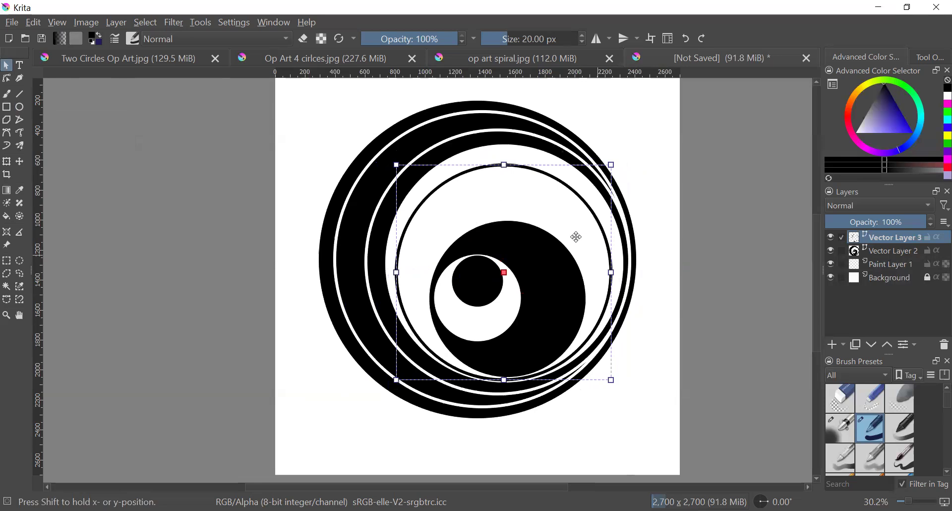
drag(577, 237, 578, 233)
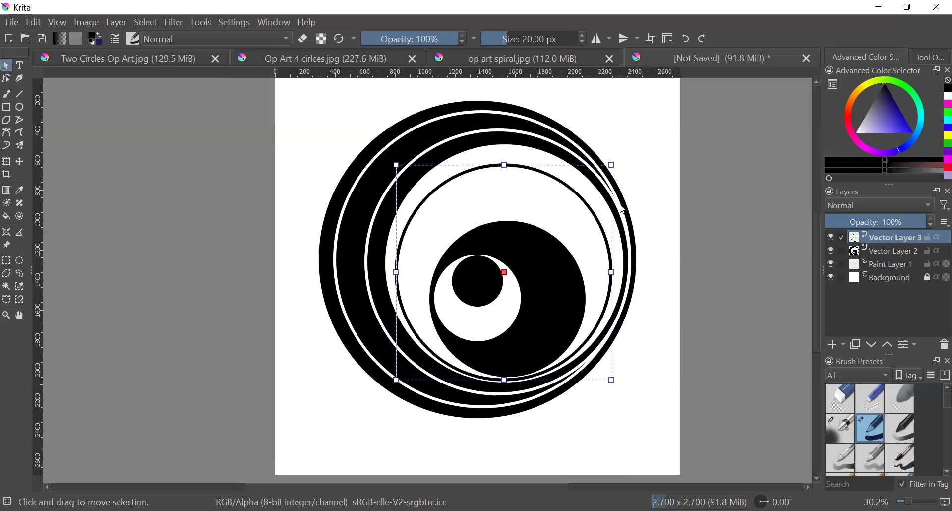
drag(505, 165, 514, 196)
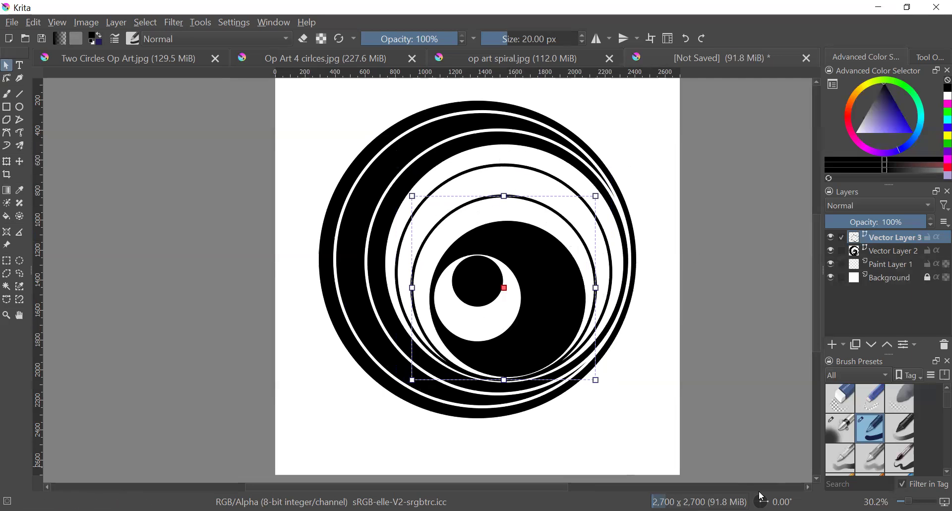
click(669, 437)
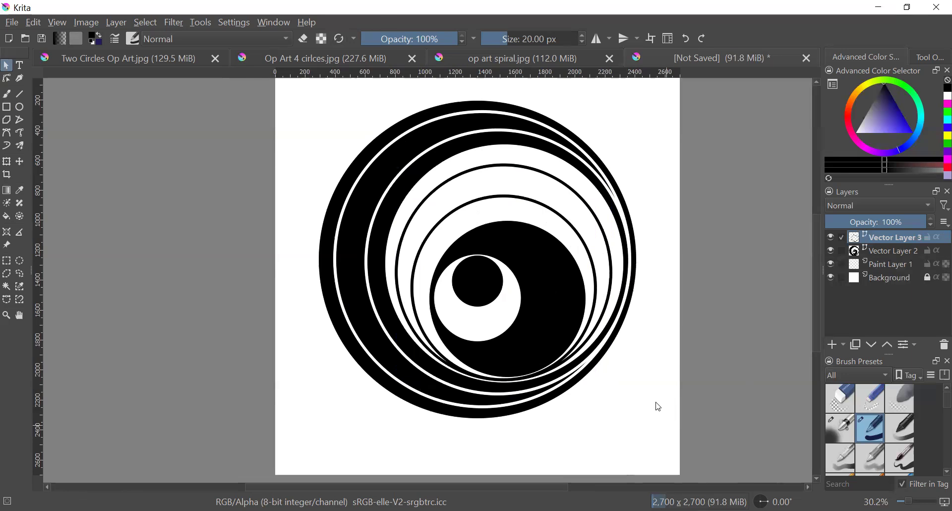
Set the drawing colour to white for the Ellipse tool
click(948, 96)
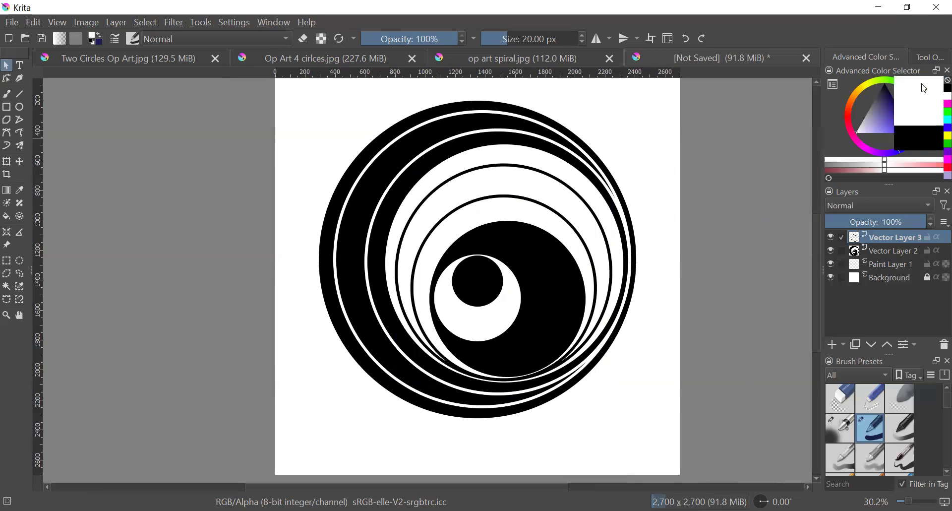
click(20, 106)
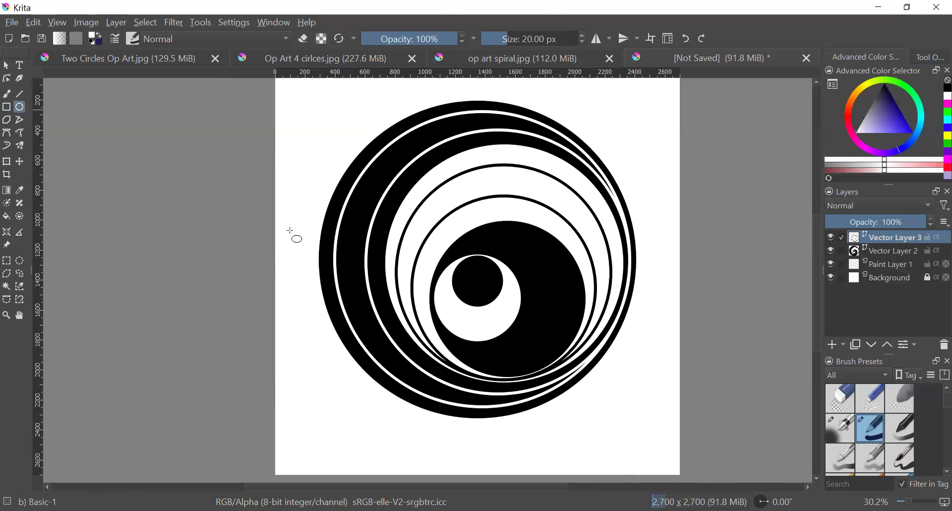
click(493, 234)
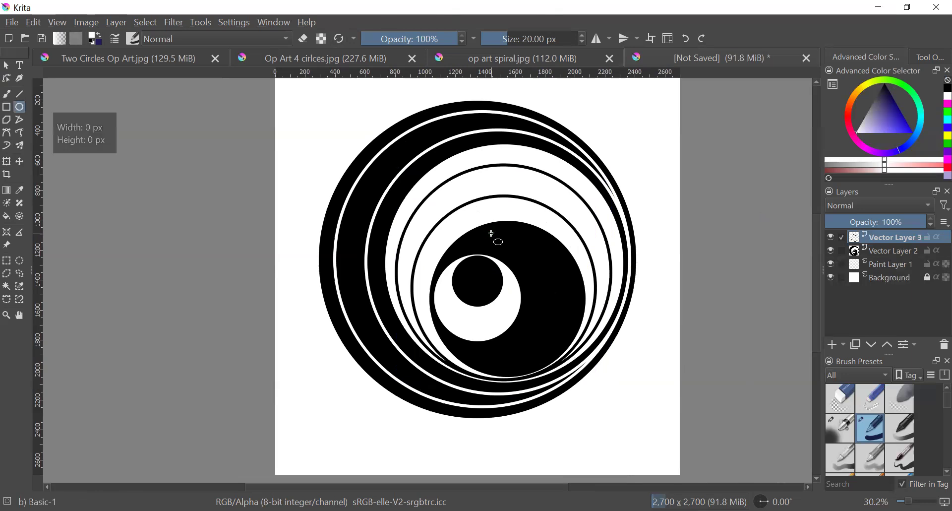
drag(492, 234, 572, 349)
click(6, 65)
drag(544, 280, 484, 281)
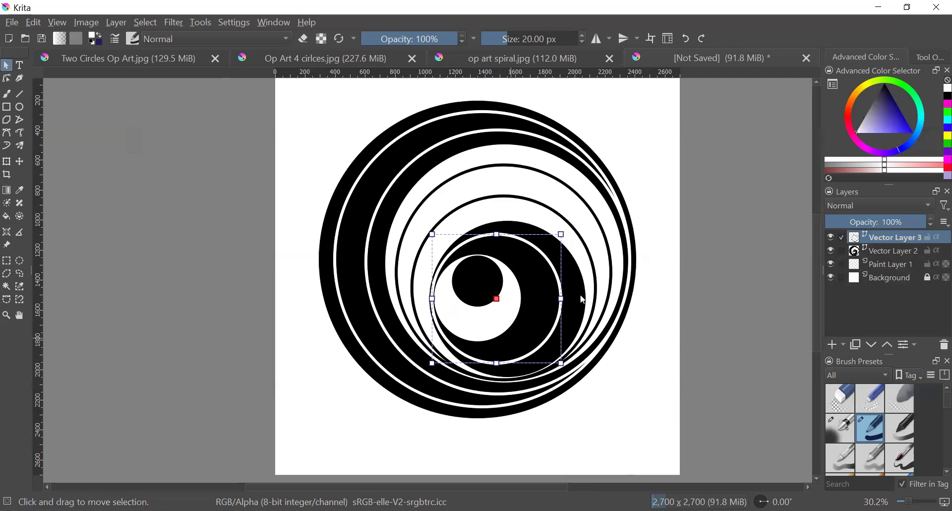
drag(563, 300, 570, 300)
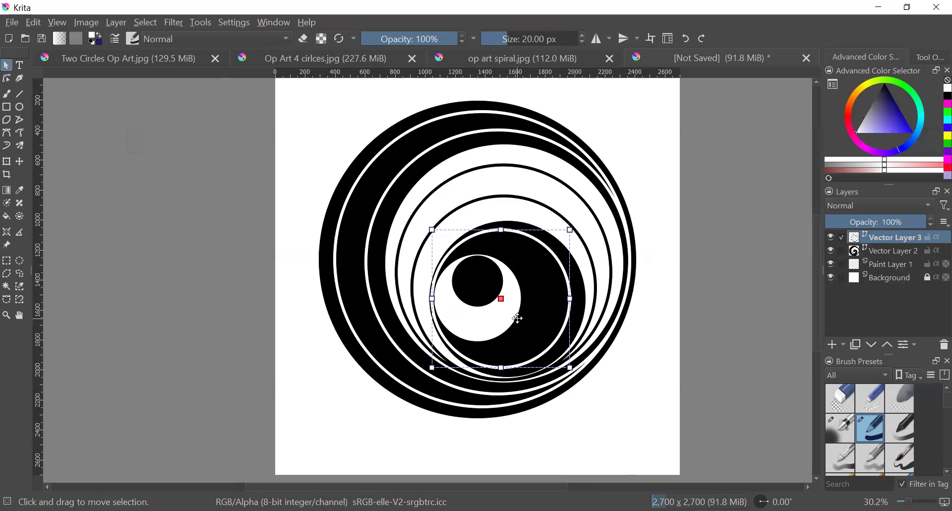
key(Delete)
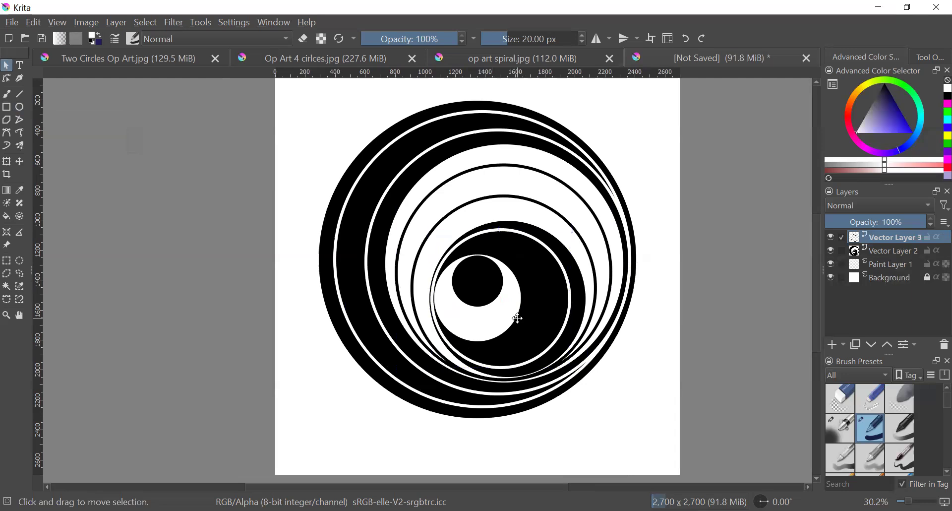
Set the brush size to 10 px for thinner outlines
click(581, 35)
click(581, 35)
click(581, 35)
click(582, 35)
click(581, 35)
click(582, 35)
click(498, 41)
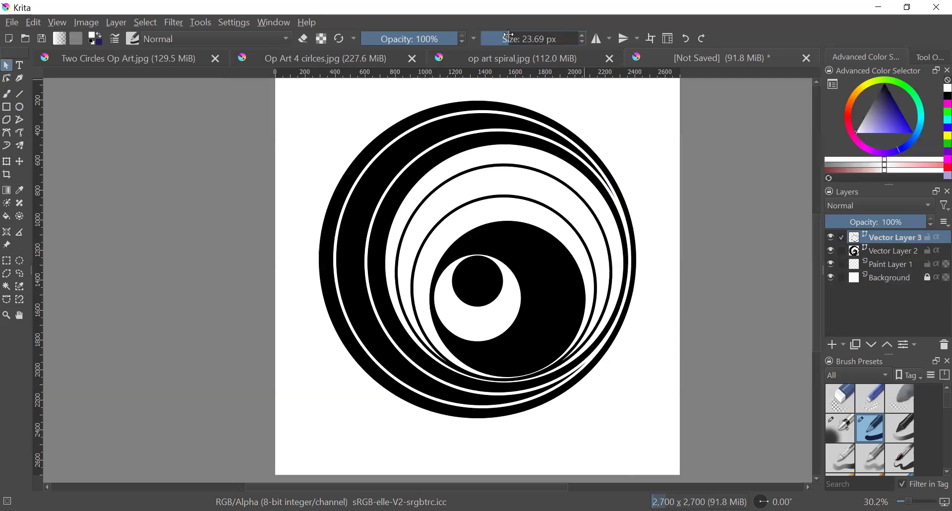
text(10)
key(Return)
Draw a thin white outline circle about 880 px wide and place it inside the smaller black circle, against its left edge
click(19, 107)
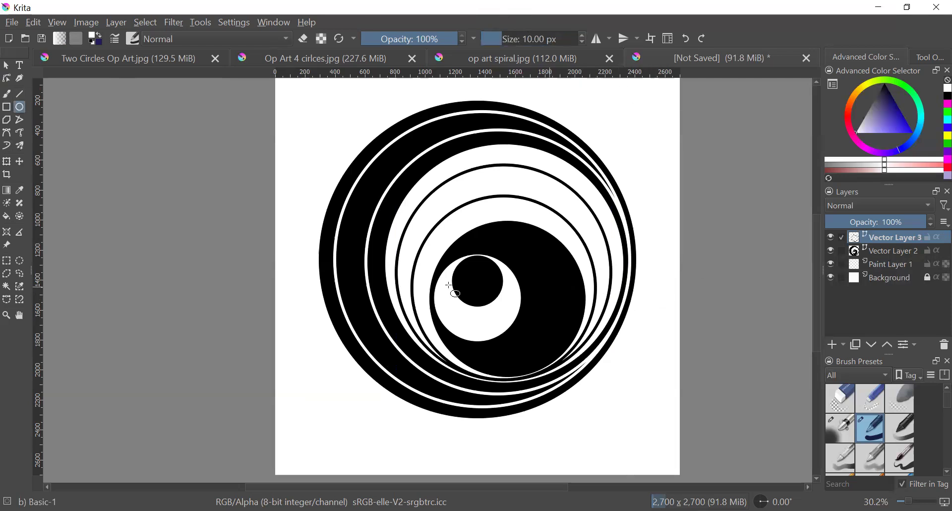
drag(479, 245, 601, 348)
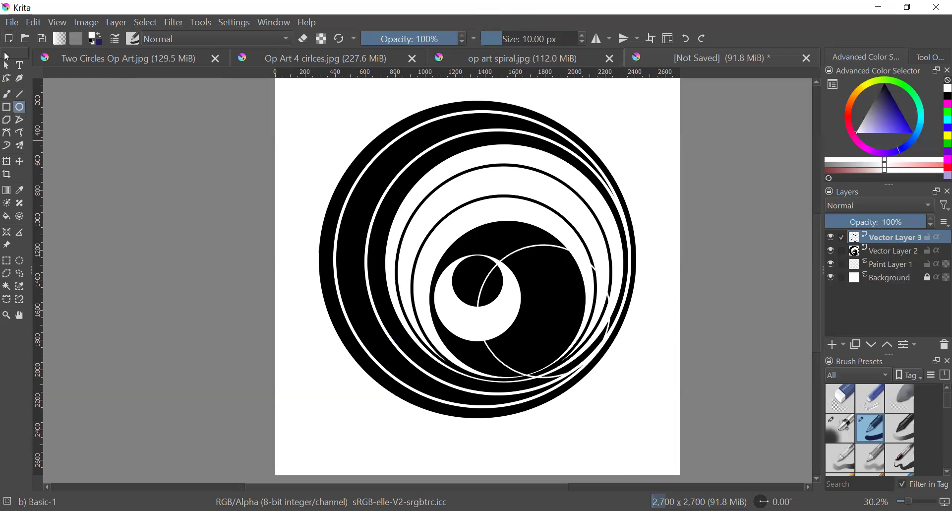
click(6, 66)
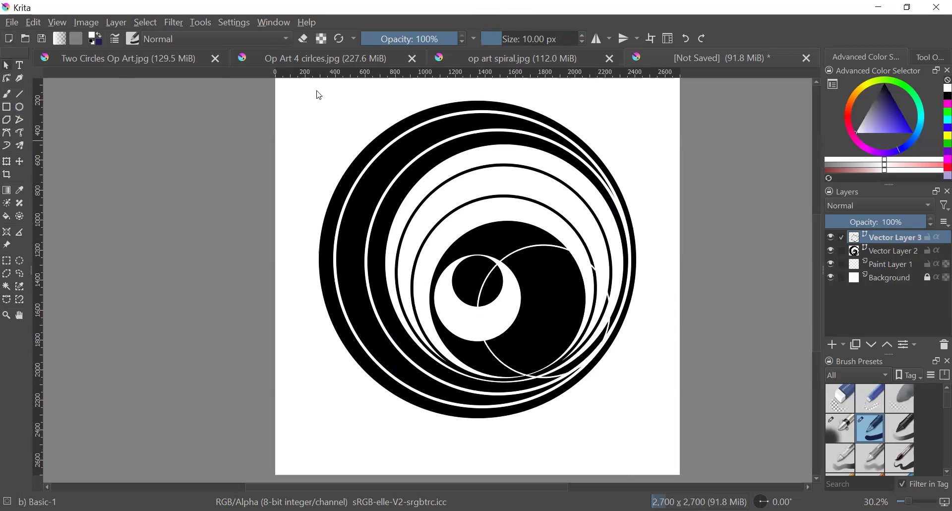
click(549, 263)
drag(560, 249, 524, 233)
key(Left)
key(Left)
key(Right)
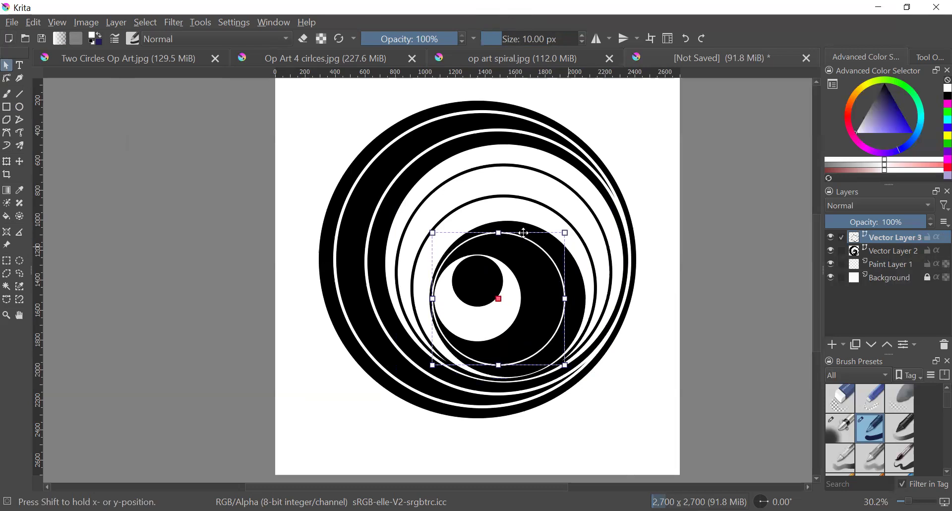
click(664, 385)
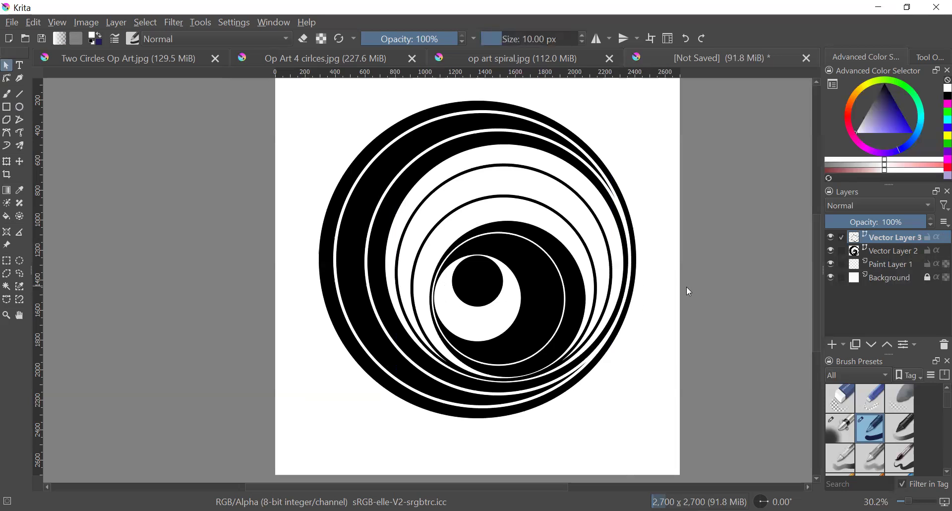
Duplicate the thin white outline circle and shrink the copy to about 725 px wide, keeping its left edge in place
click(564, 305)
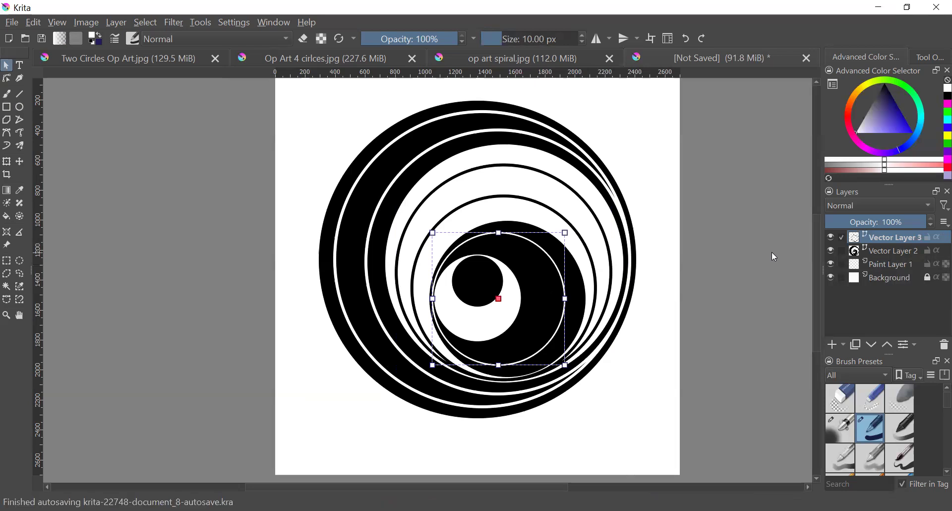
mouse_move(528, 280)
mouse_down()
mouse_move(540, 285)
mouse_move(529, 280)
mouse_up()
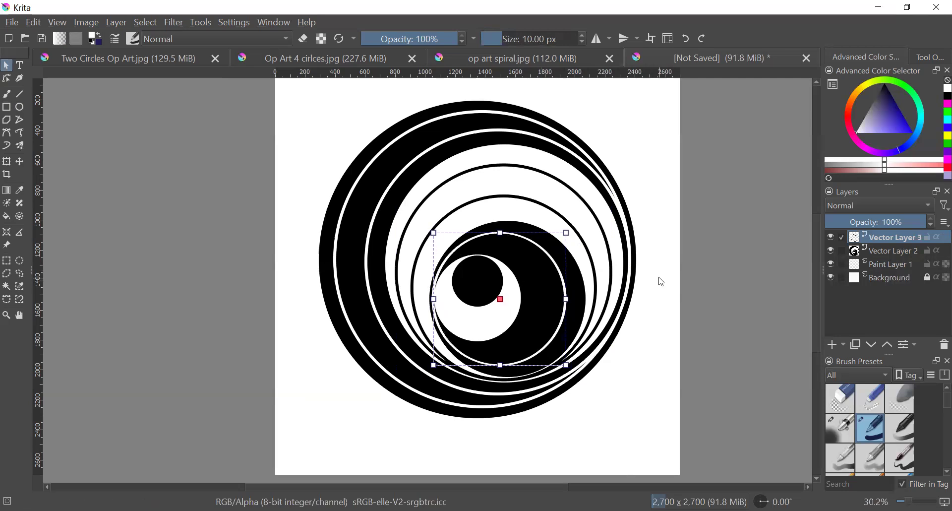
drag(567, 300, 543, 301)
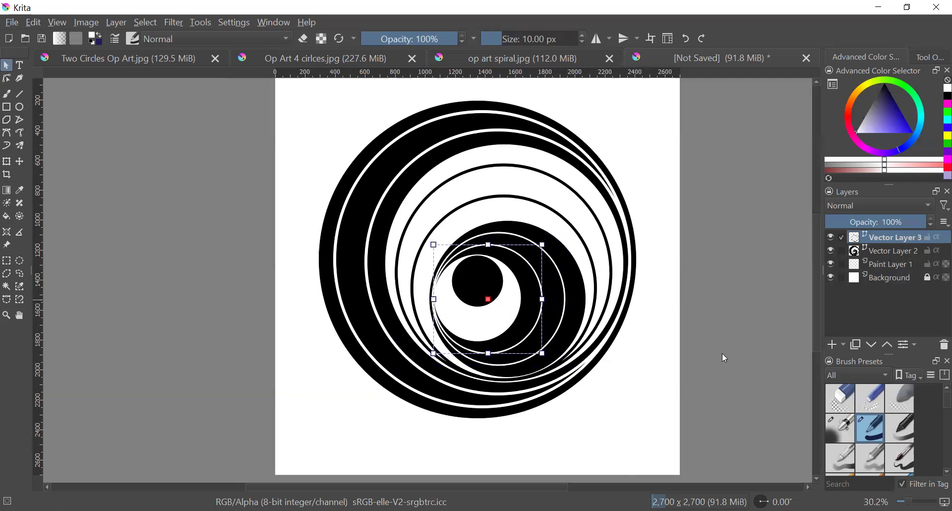
click(716, 328)
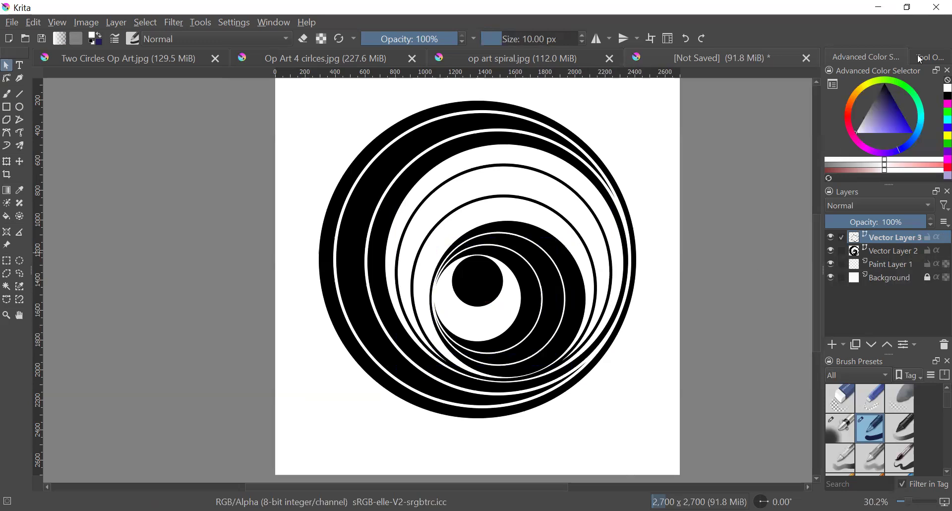
Draw a thin black outline circle about 500 px wide and place it around the black dot, against the small white circle's upper edge
click(947, 96)
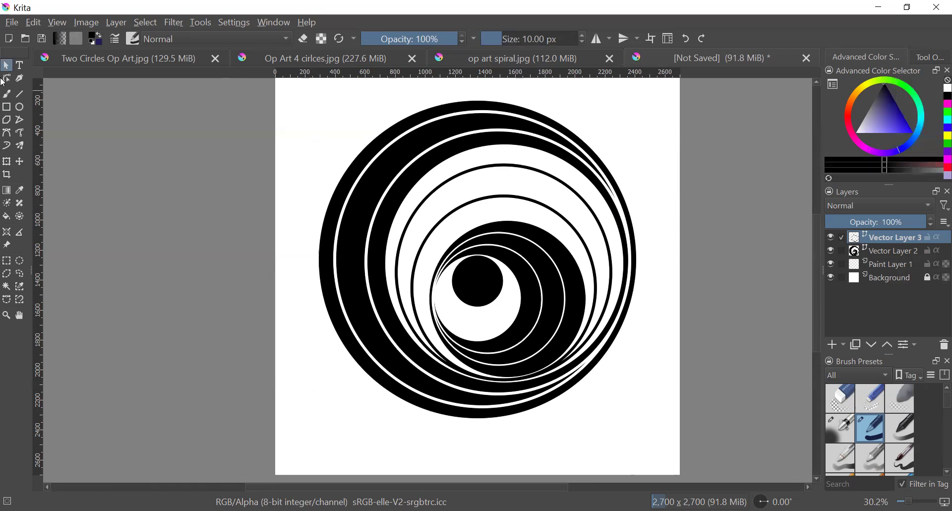
click(19, 107)
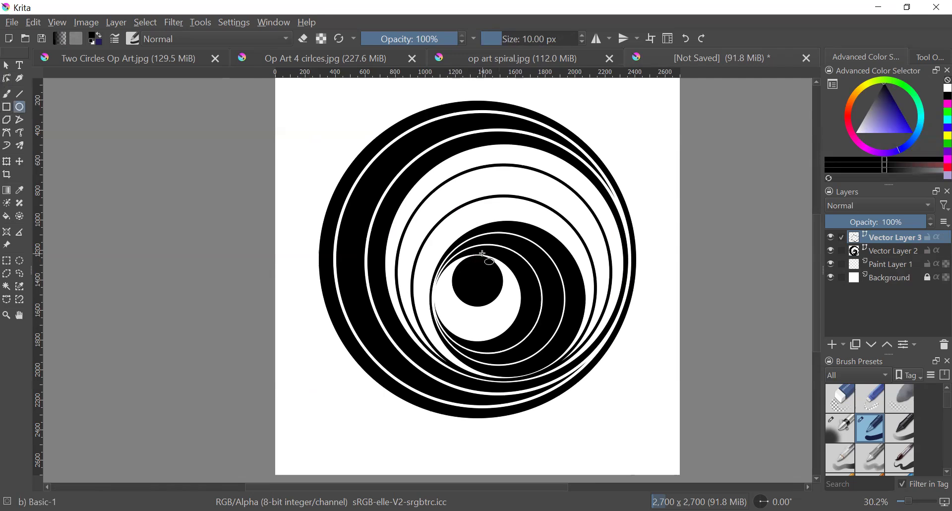
mouse_move(478, 255)
mouse_down()
mouse_move(480, 340)
mouse_move(477, 331)
mouse_up()
click(6, 65)
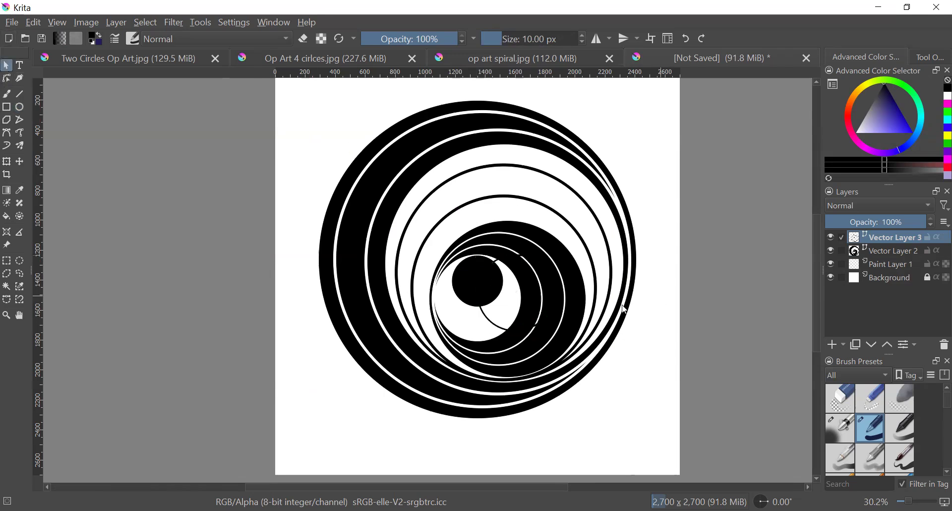
drag(520, 289, 479, 288)
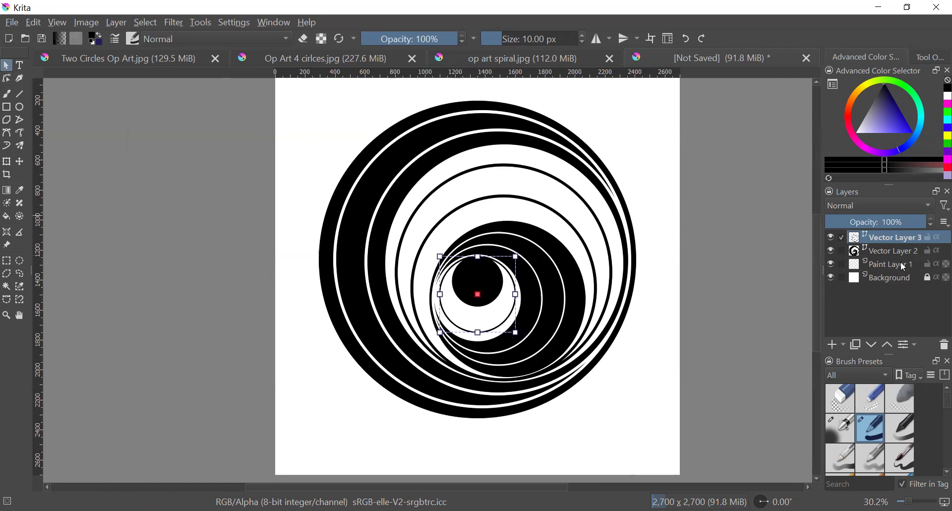
Nudge the black dot on Vector Layer 2 slightly down and the thin black outline circle on Vector Layer 3 slightly up
click(887, 252)
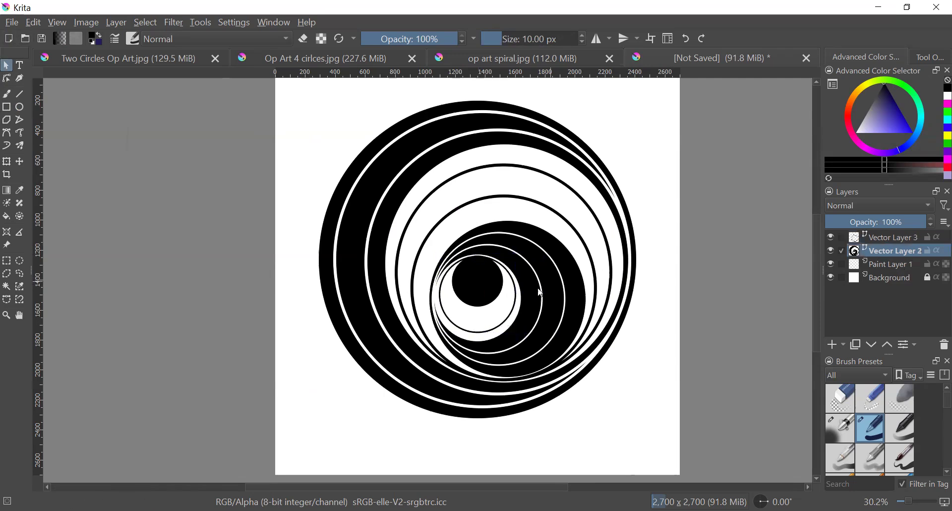
click(482, 286)
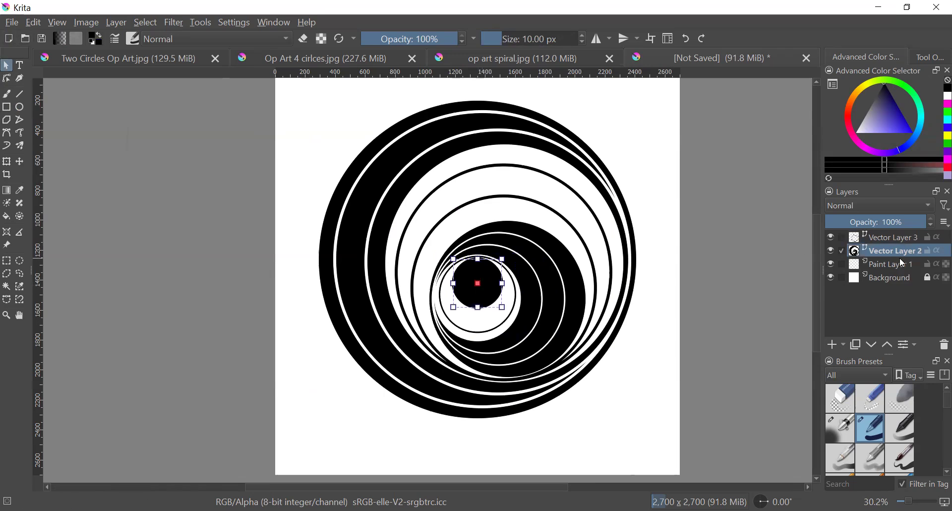
click(900, 238)
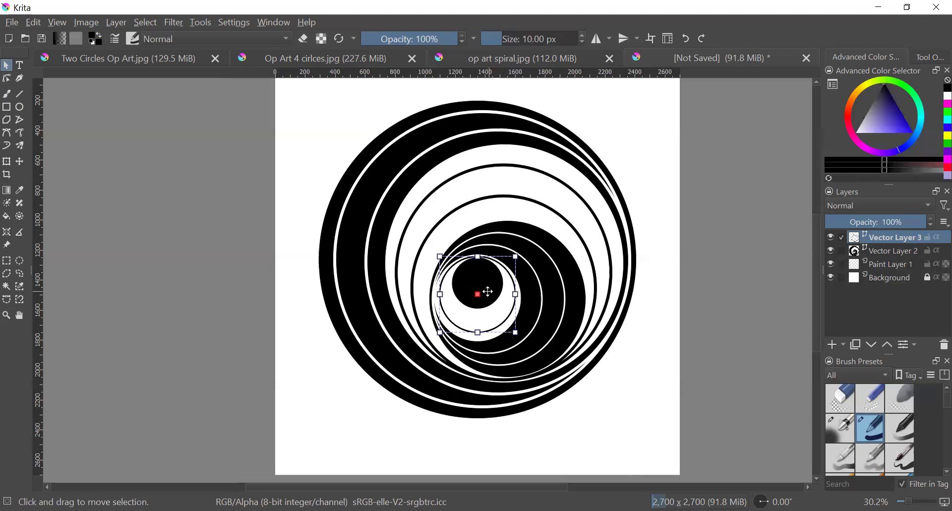
click(508, 294)
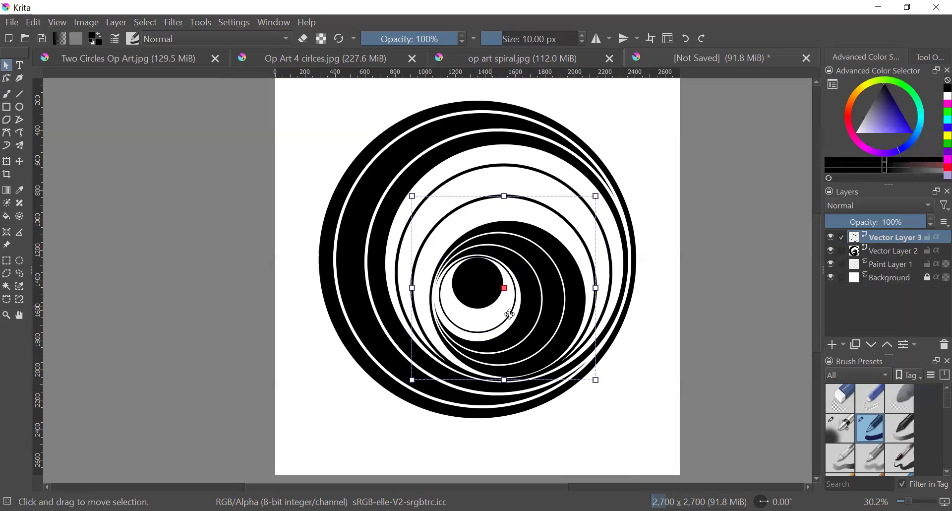
click(505, 293)
click(725, 262)
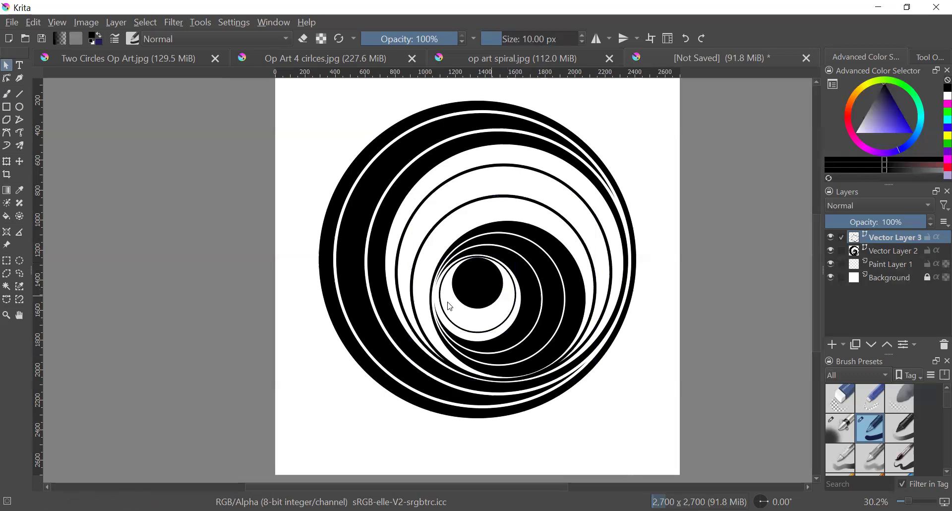
click(493, 279)
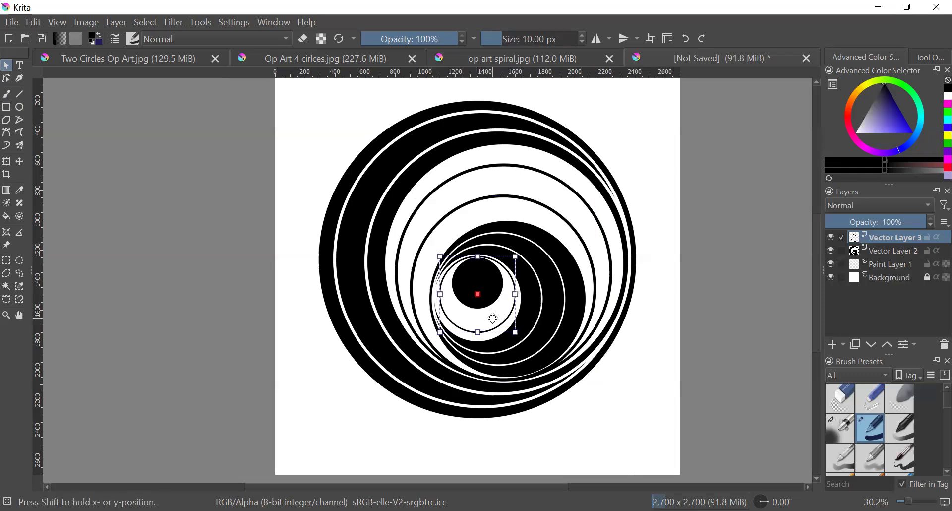
drag(496, 315, 495, 317)
click(702, 338)
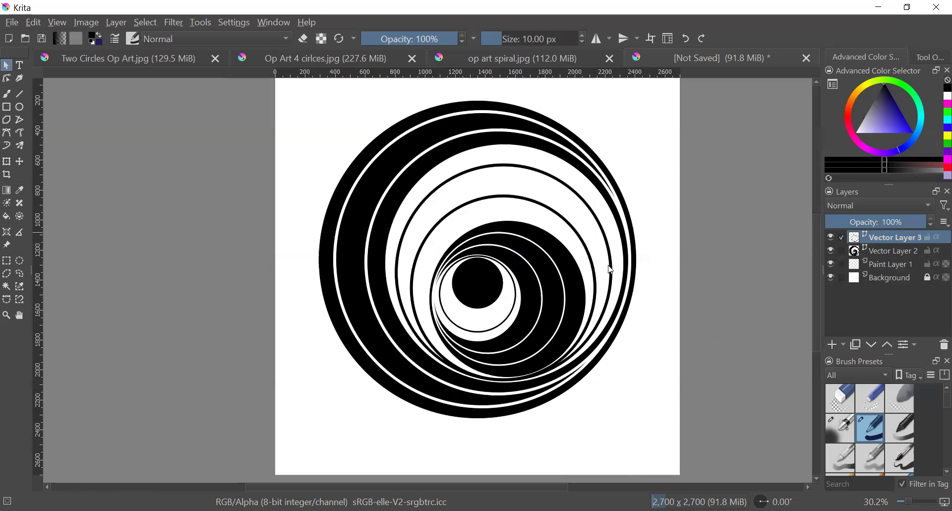
Try to duplicate the thin black outline circle around the dot and shorten the copy from its lower edge
click(507, 294)
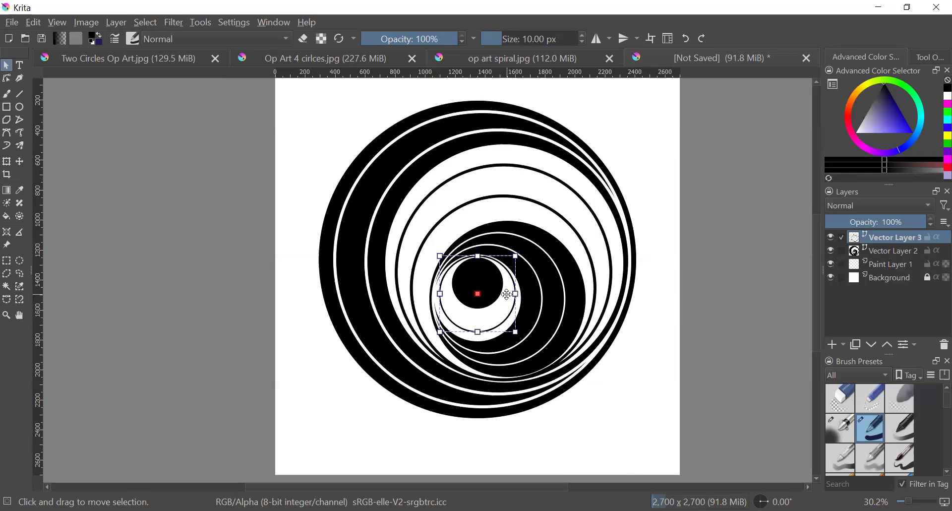
drag(503, 311, 500, 304)
drag(477, 327, 475, 318)
click(748, 317)
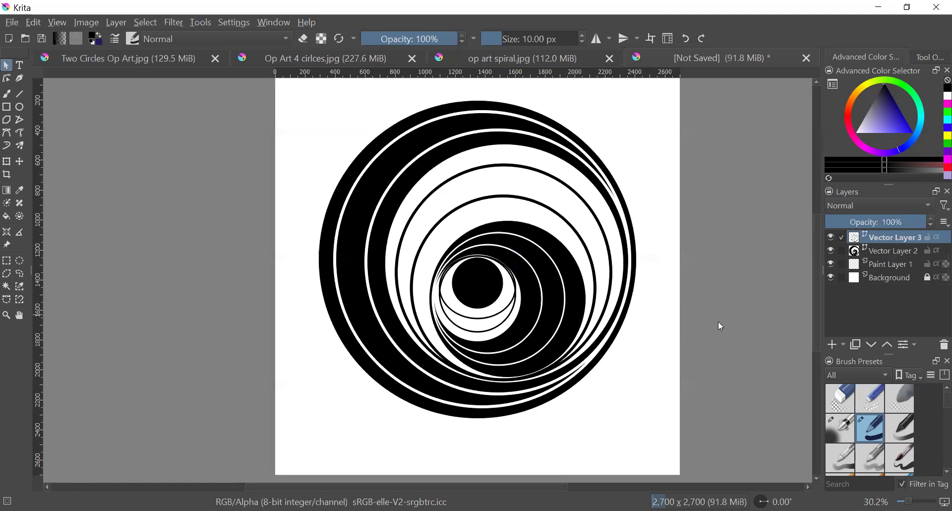
Duplicate the thin black outline circle around the dot and shrink the copy proportionally to about 430 px wide, keeping its upper edge in place
click(486, 304)
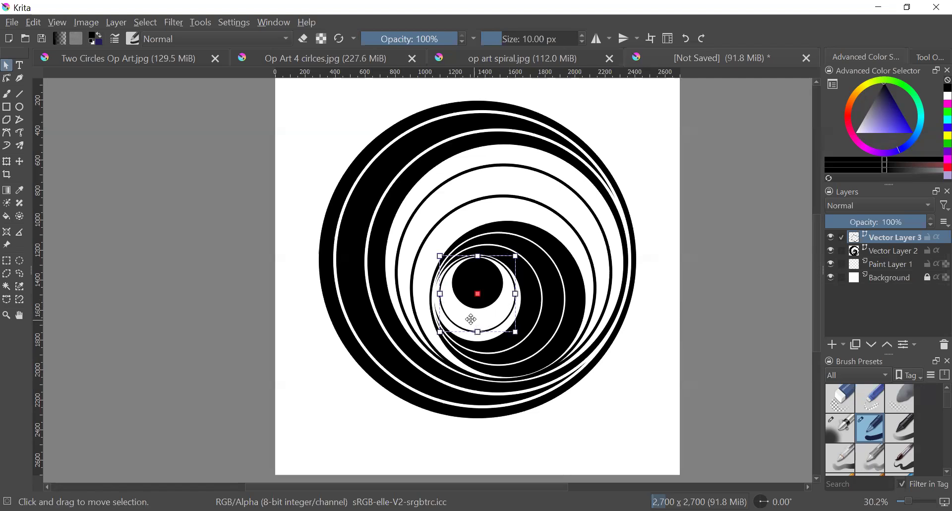
mouse_move(484, 304)
mouse_down()
mouse_move(492, 311)
mouse_move(488, 302)
mouse_up()
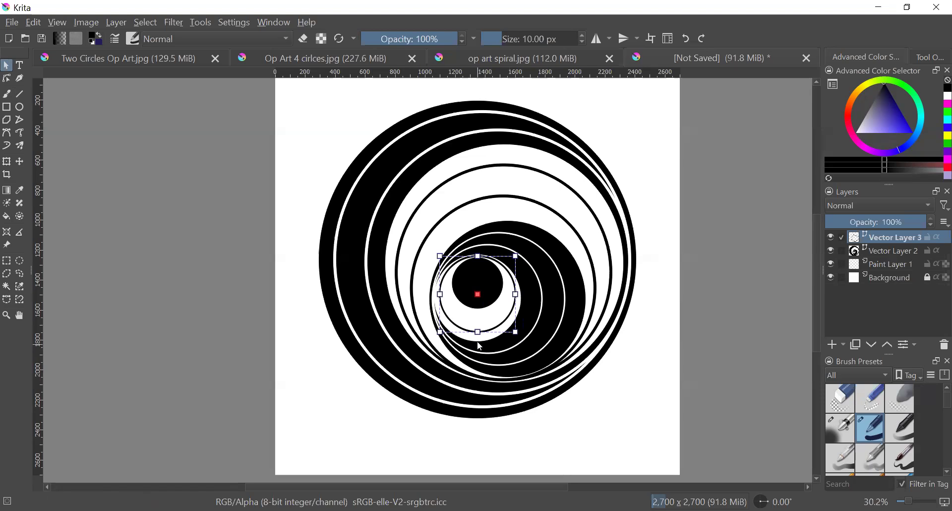
drag(478, 332, 475, 320)
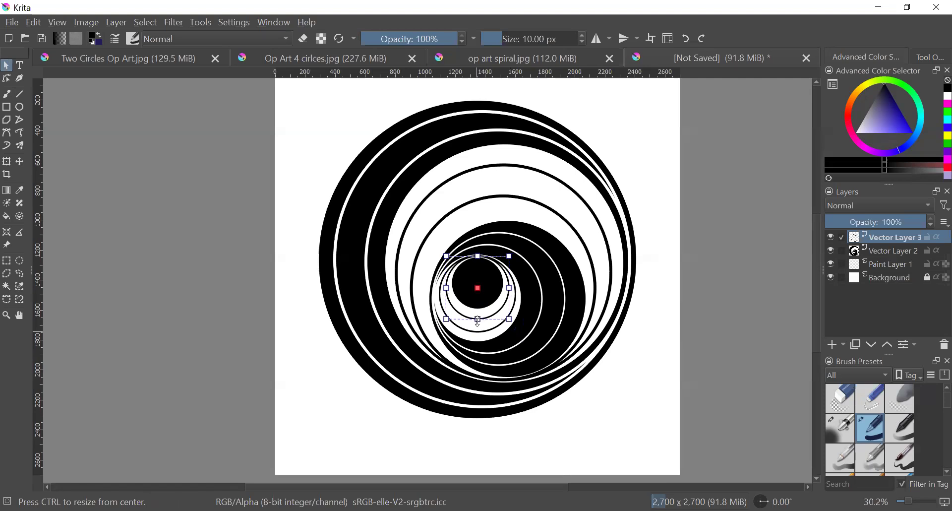
drag(479, 322, 478, 323)
click(646, 399)
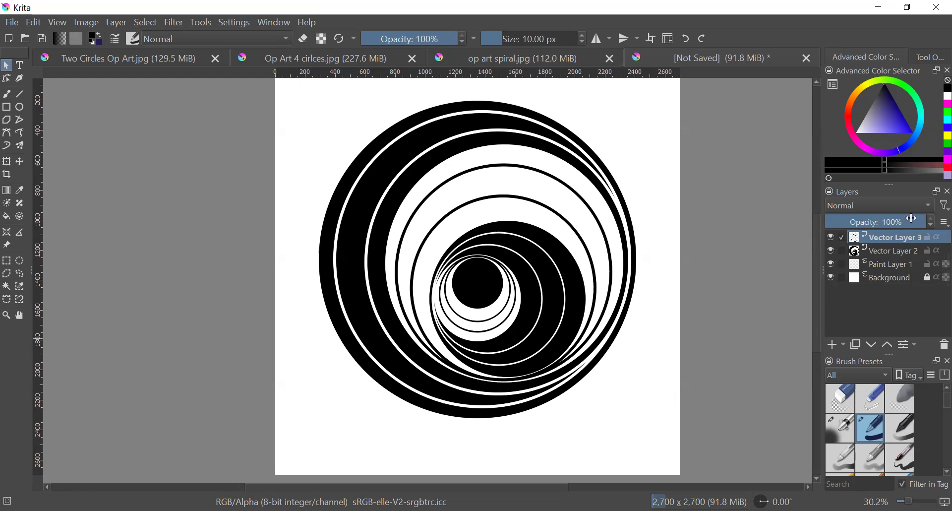
Try filling Paint Layer 1 behind the circles with black, and undo the fill
click(880, 267)
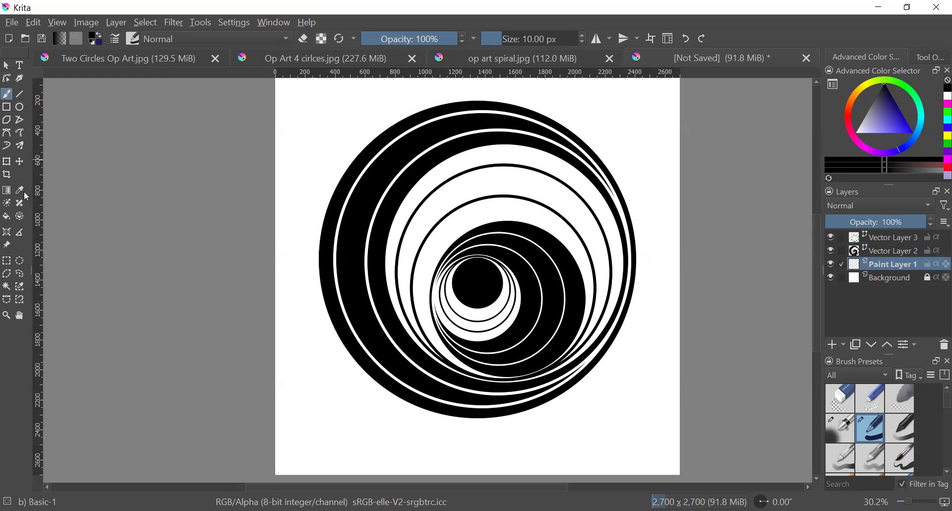
click(6, 216)
click(304, 122)
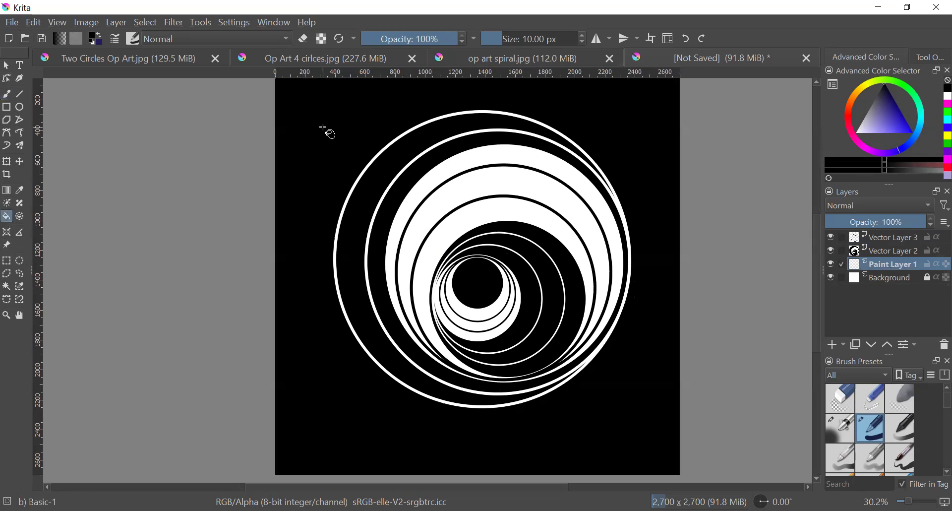
click(684, 39)
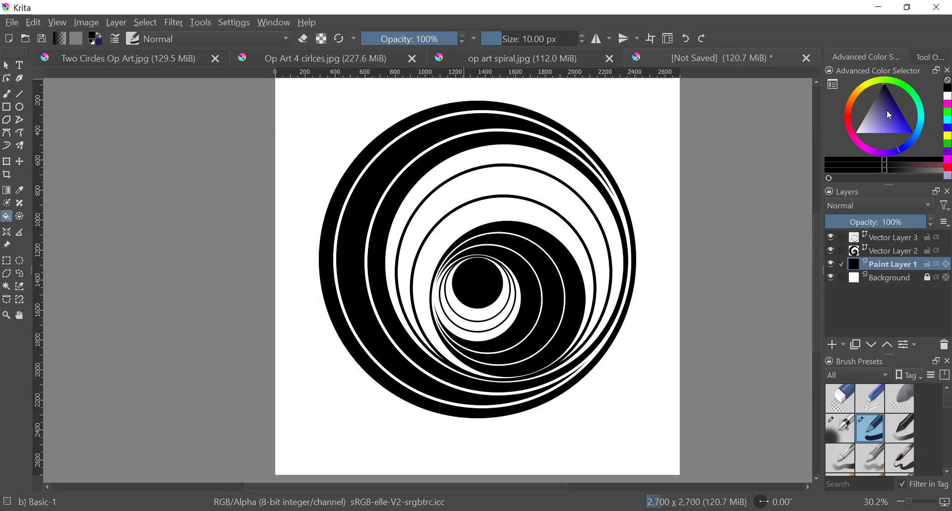
Try blue, red and magenta background fills on Paint Layer 1
click(902, 133)
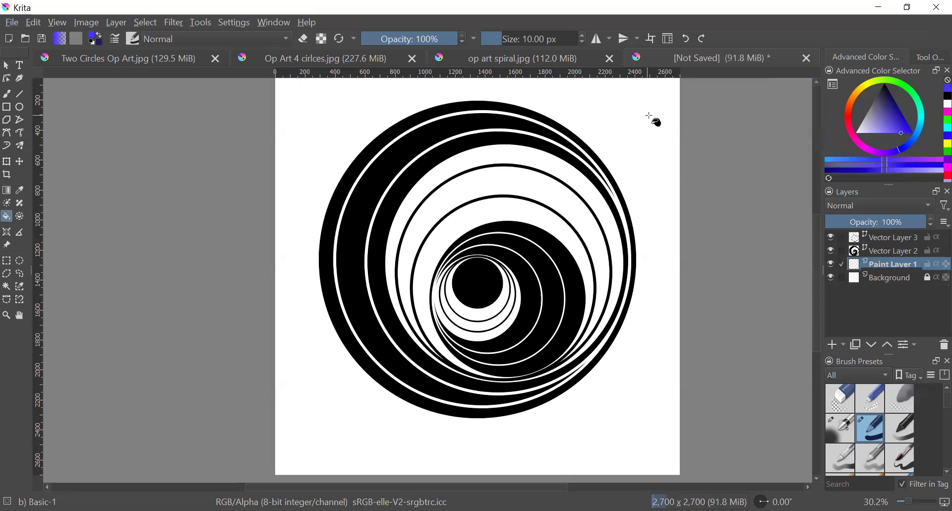
click(648, 117)
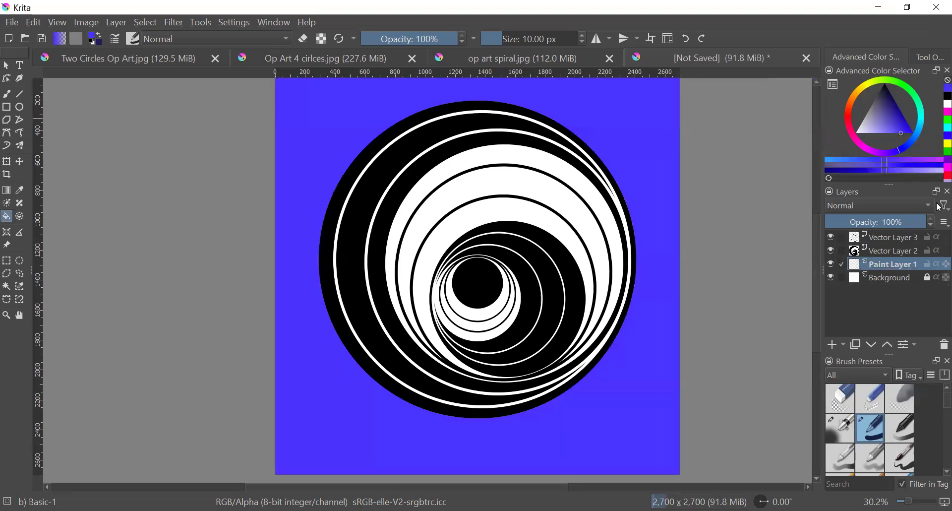
click(946, 174)
click(661, 110)
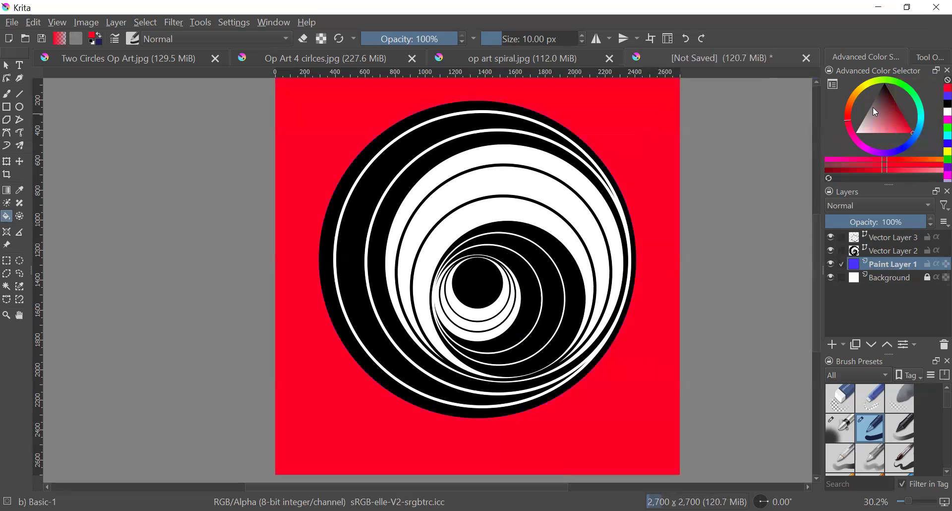
click(667, 107)
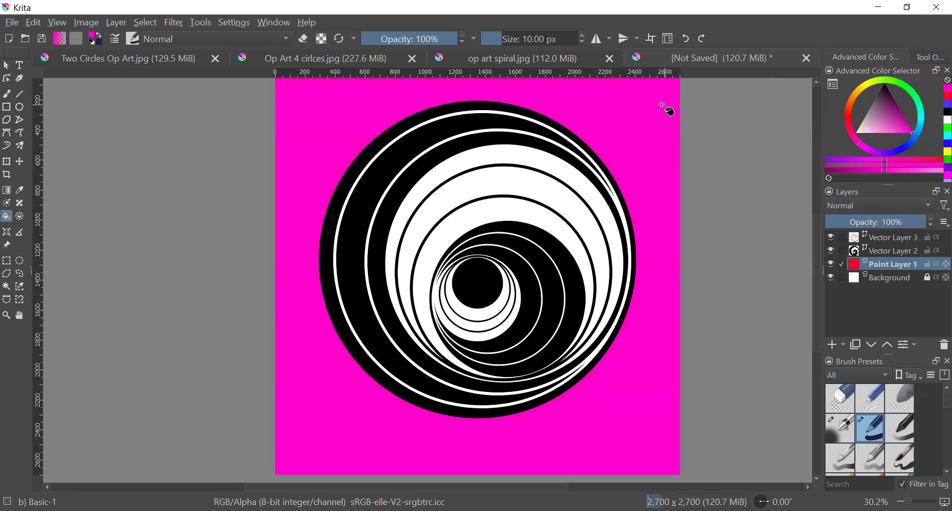
Fill Paint Layer 1 behind the circles with bright green
click(948, 133)
click(673, 140)
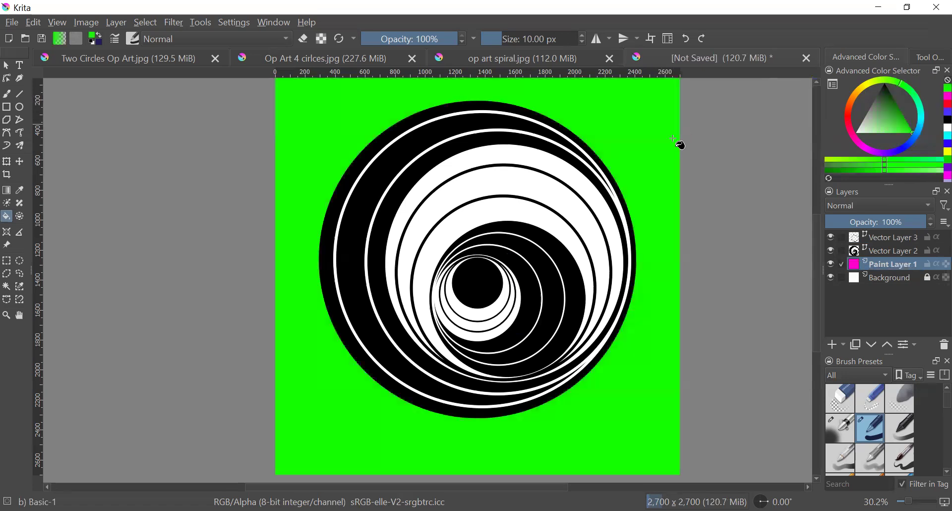